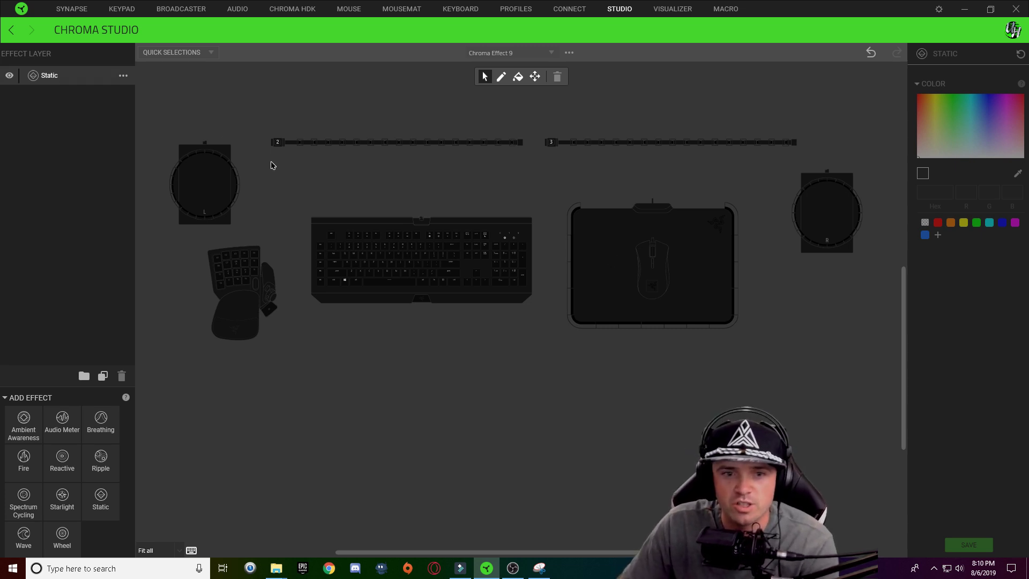
Colour all keyboard keys white (FFFFFF) in the Static effect and save the change.
left_click_drag(302, 210, 567, 397)
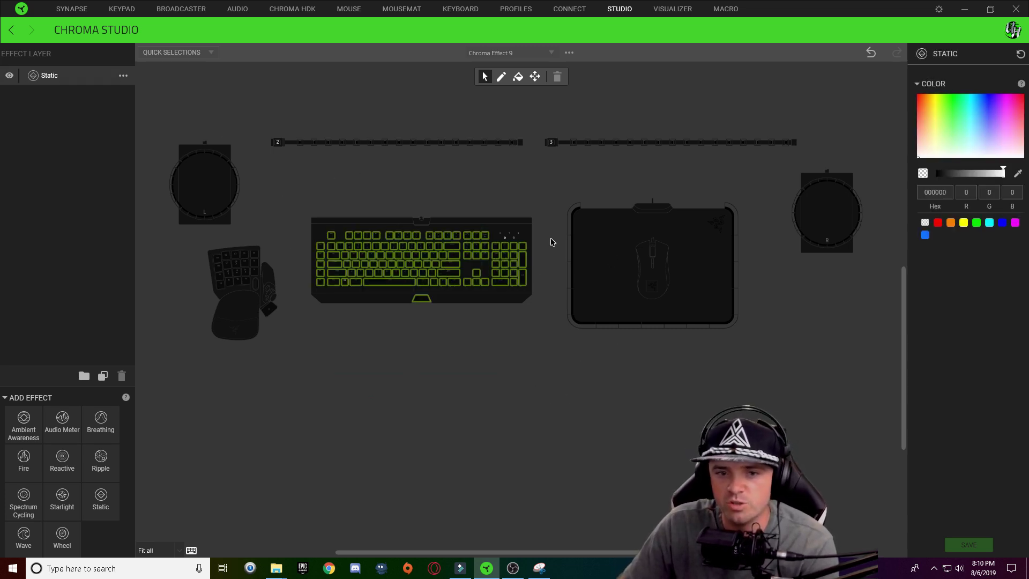
left_click(971, 157)
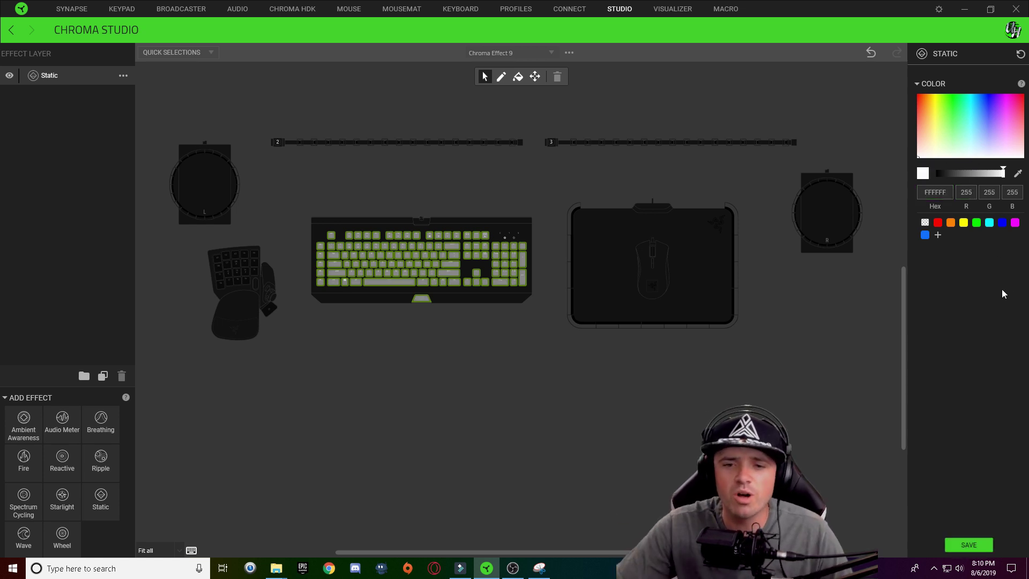
left_click(983, 544)
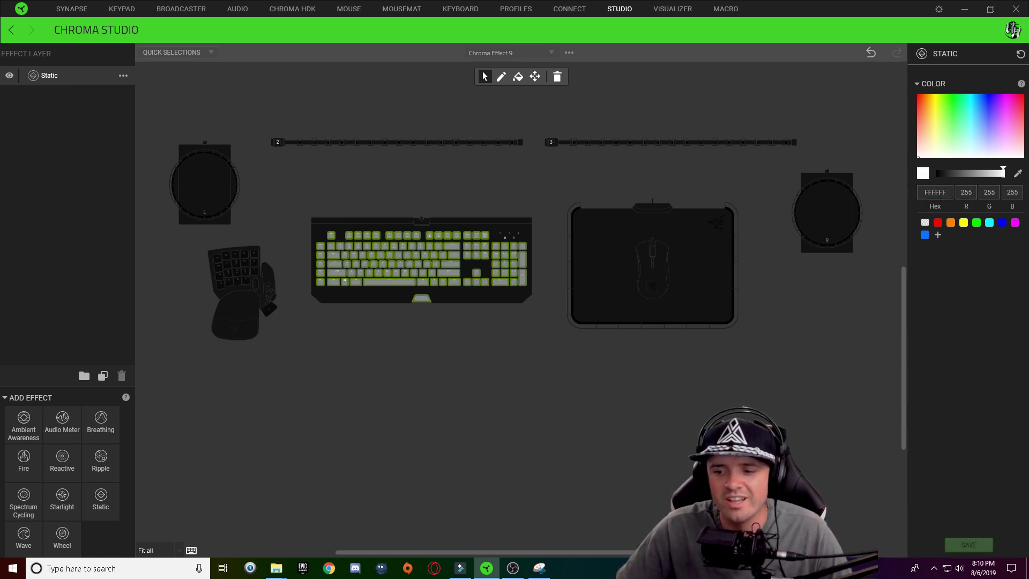
left_click(648, 435)
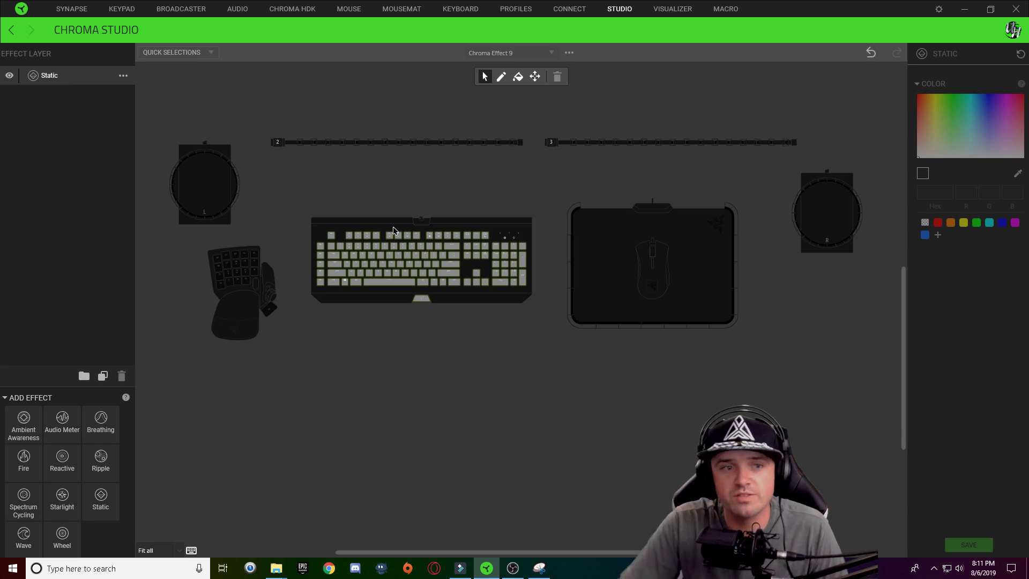
Add a Wave effect above the Static layer, apply the rainbow colour pattern to the keyboard, and save it.
left_click(24, 536)
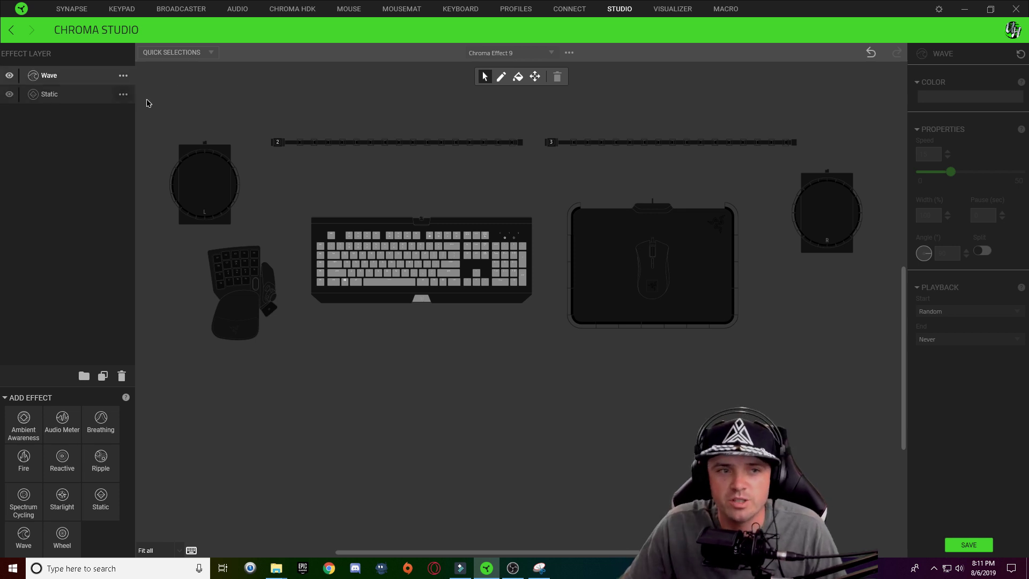
left_click(43, 76)
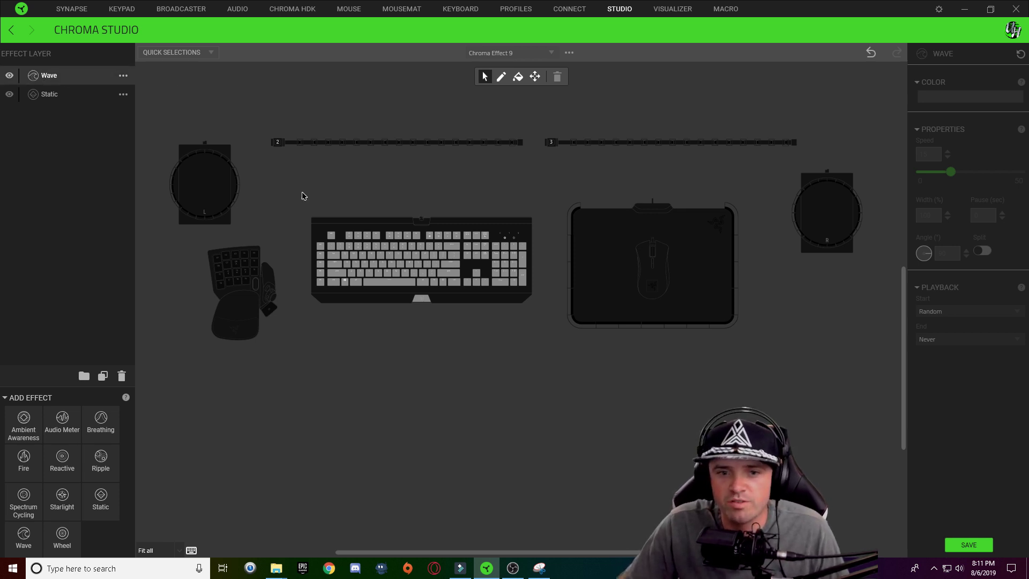
left_click(950, 97)
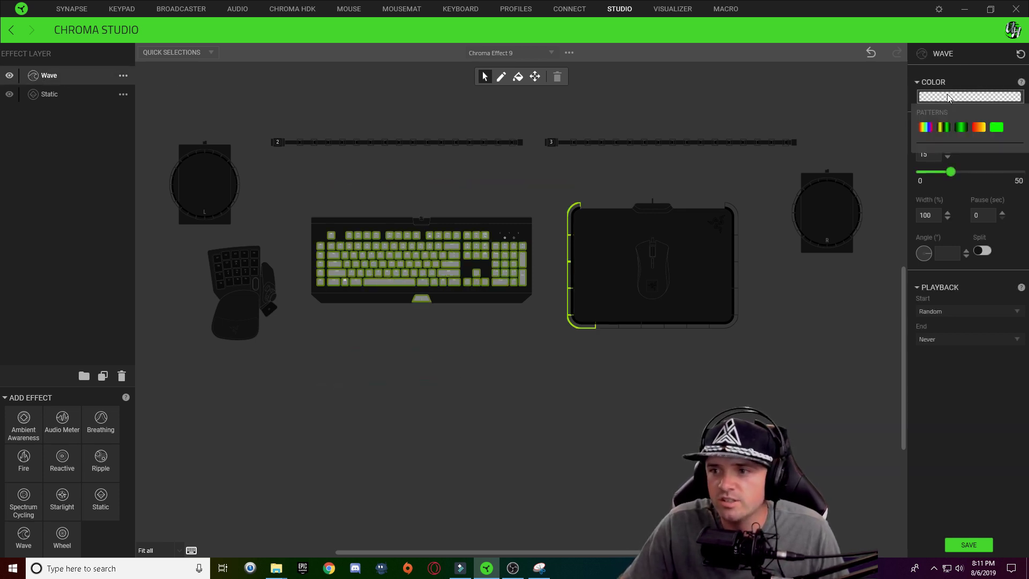
left_click(926, 127)
left_click(970, 546)
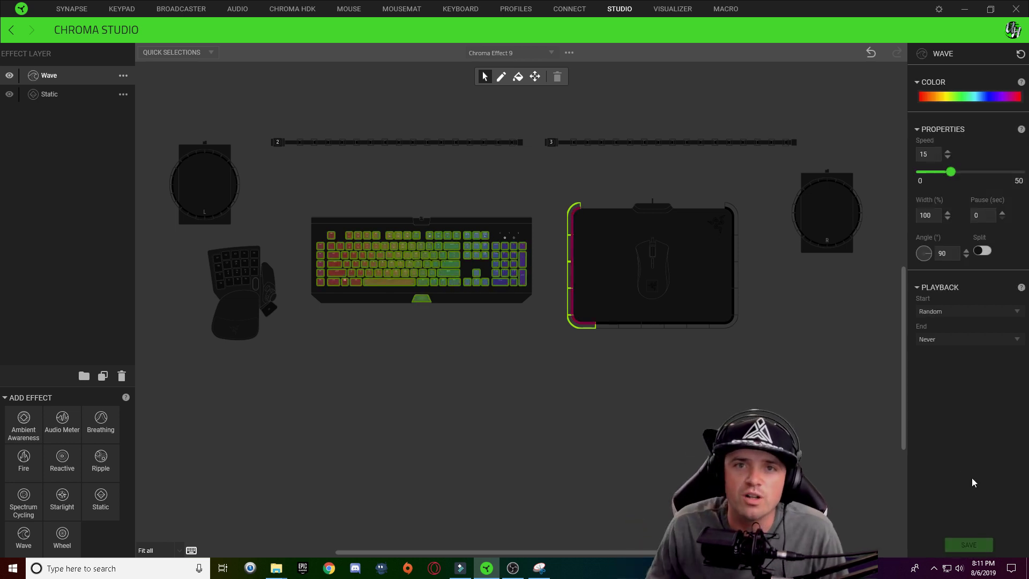
left_click(501, 202)
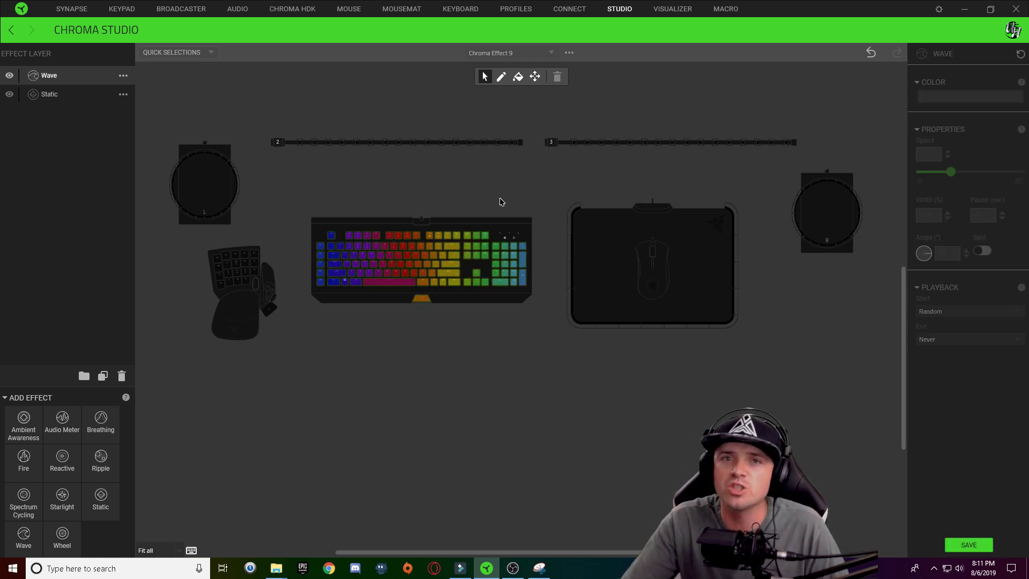
Rename the wave layer Rainbow and the static layer White, and create a layer group named Snow Colors.
double_click(66, 77)
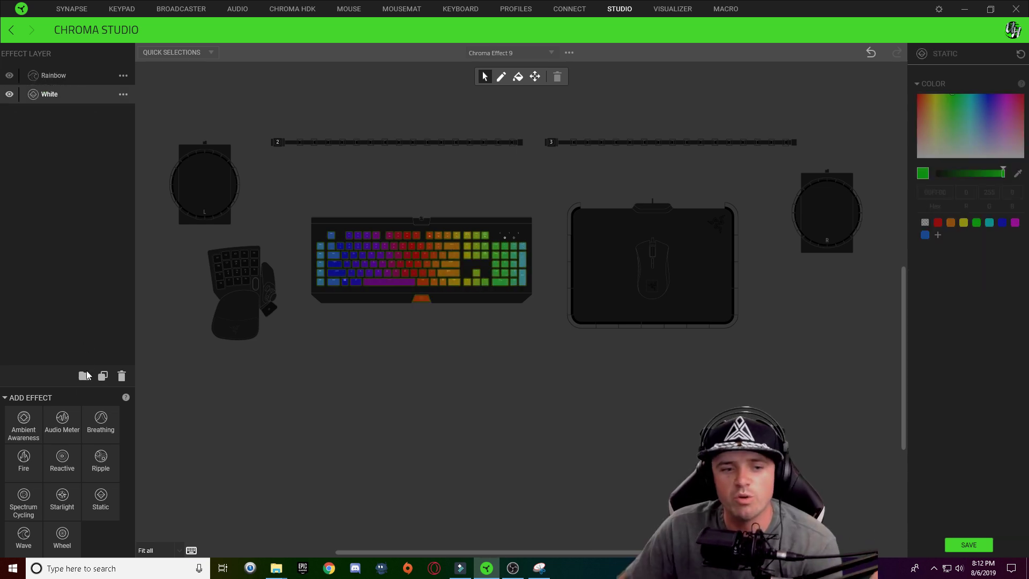
left_click(84, 376)
double_click(76, 75)
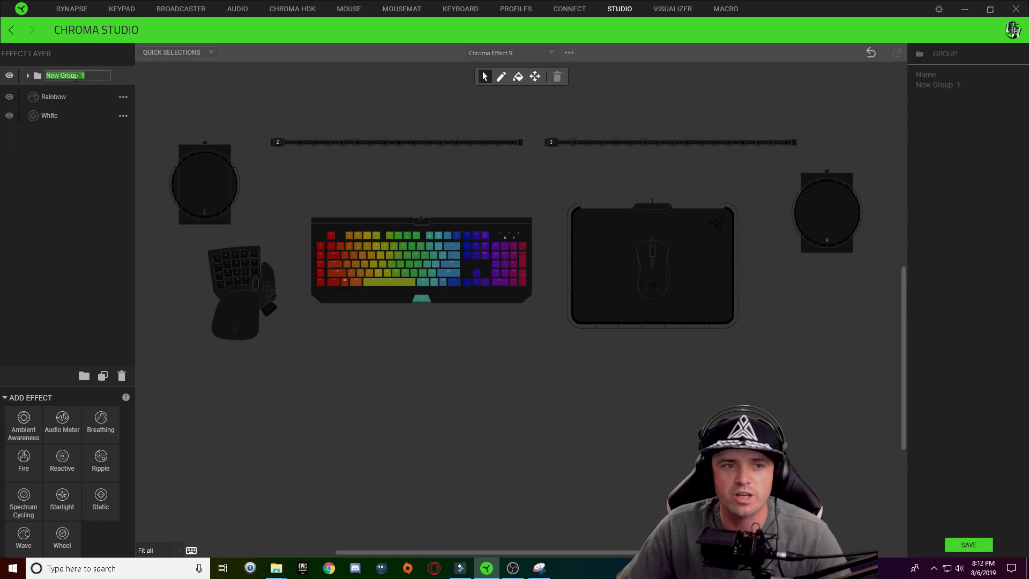
type("Sn")
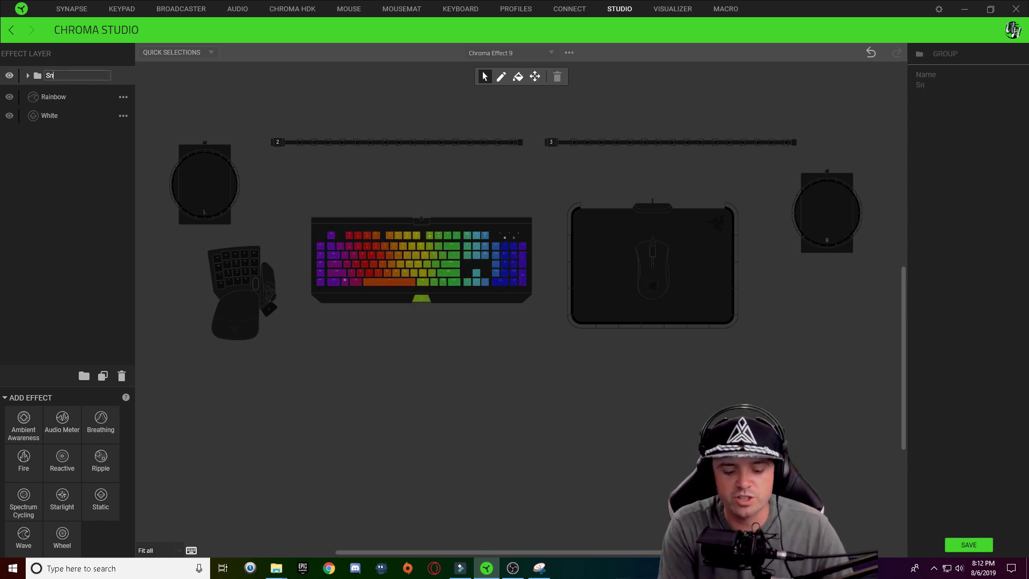
type("ow Colors")
key("Return")
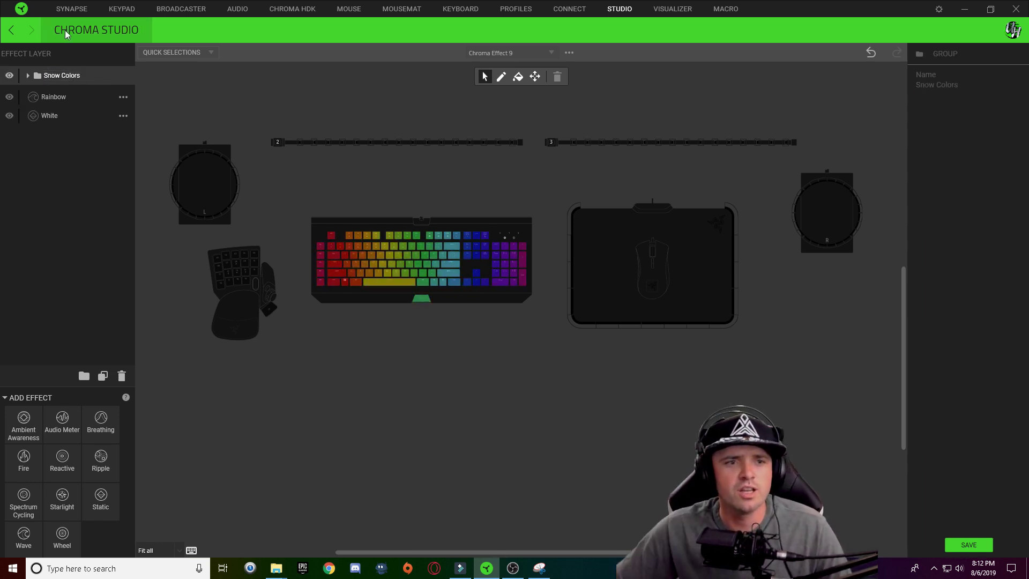
Move the Rainbow and White layers into the Snow Colors group and expand the group to list them.
left_click_drag(62, 97, 104, 82)
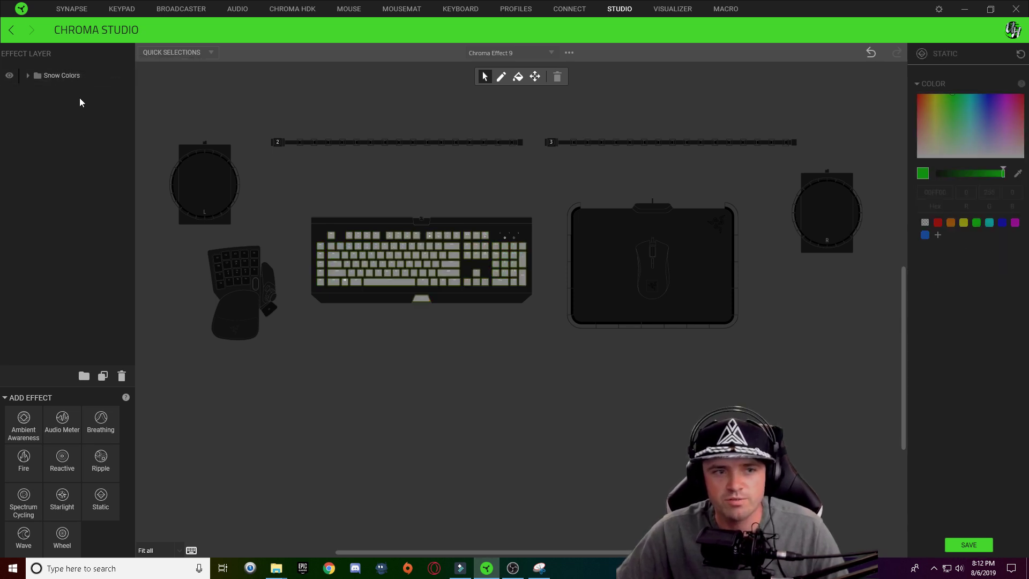
left_click(28, 76)
left_click(28, 75)
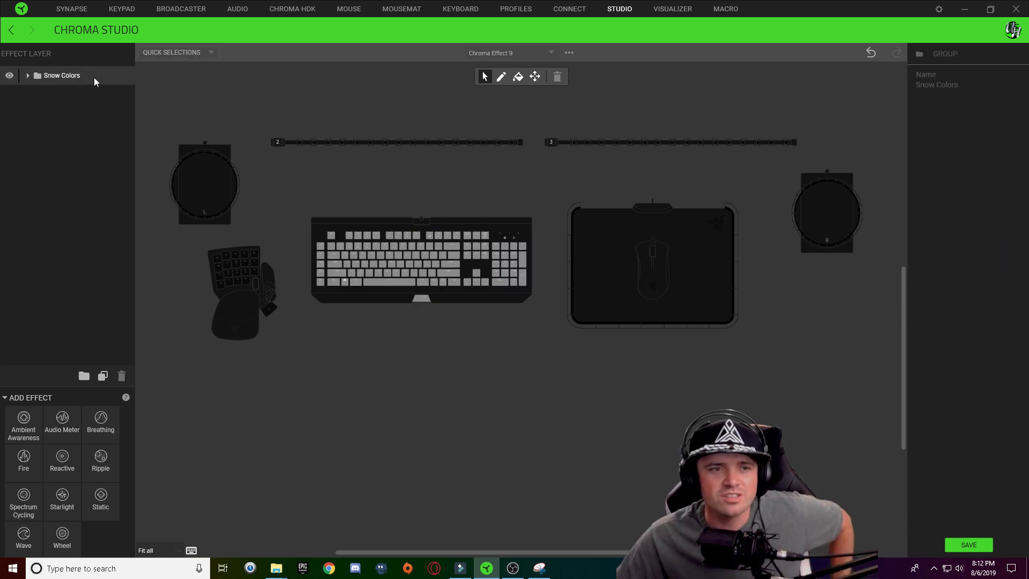
left_click(29, 76)
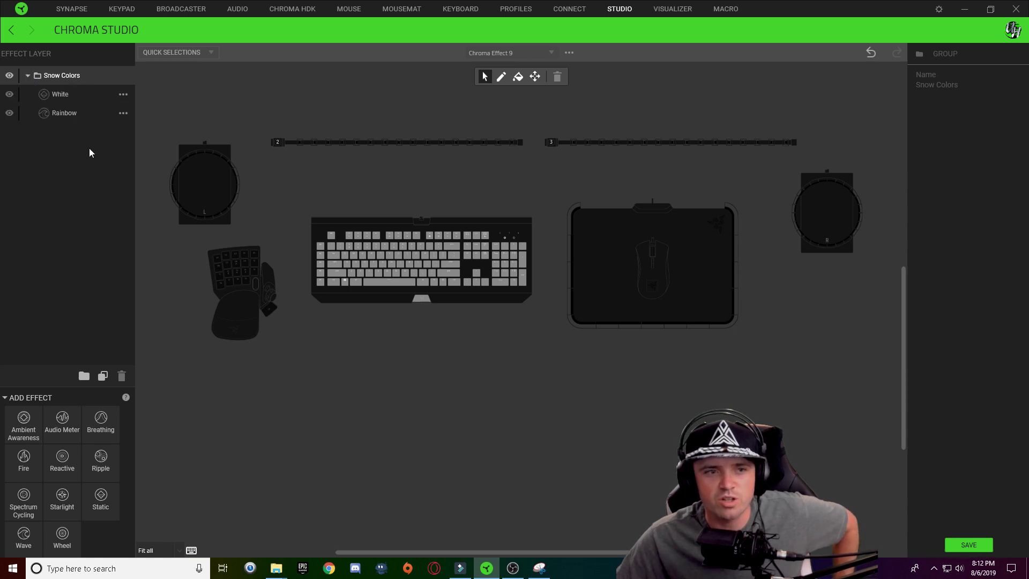
Try out the White layer's visibility toggle, and collapse and hide the whole Snow Colors group.
left_click(9, 95)
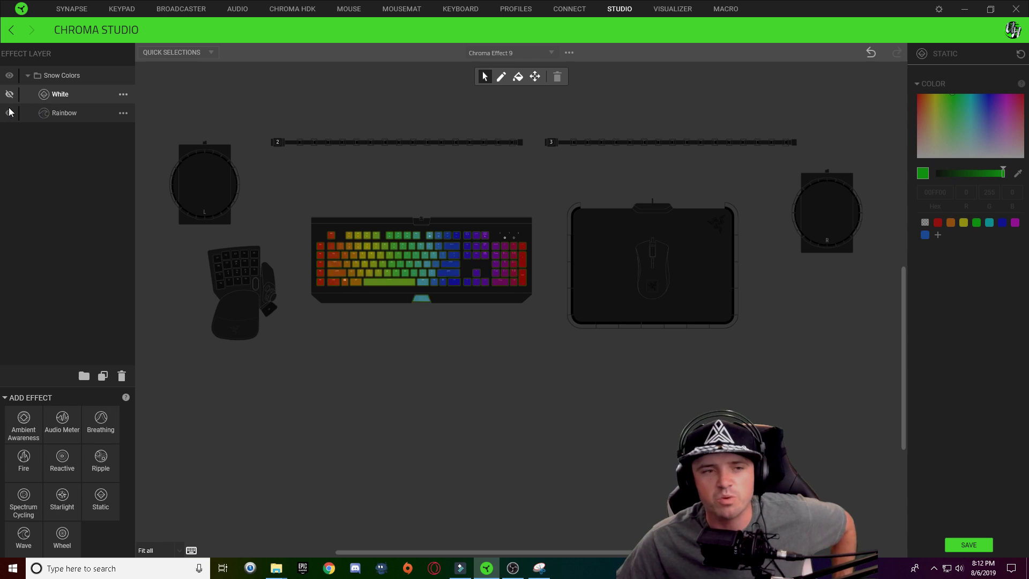
left_click(28, 75)
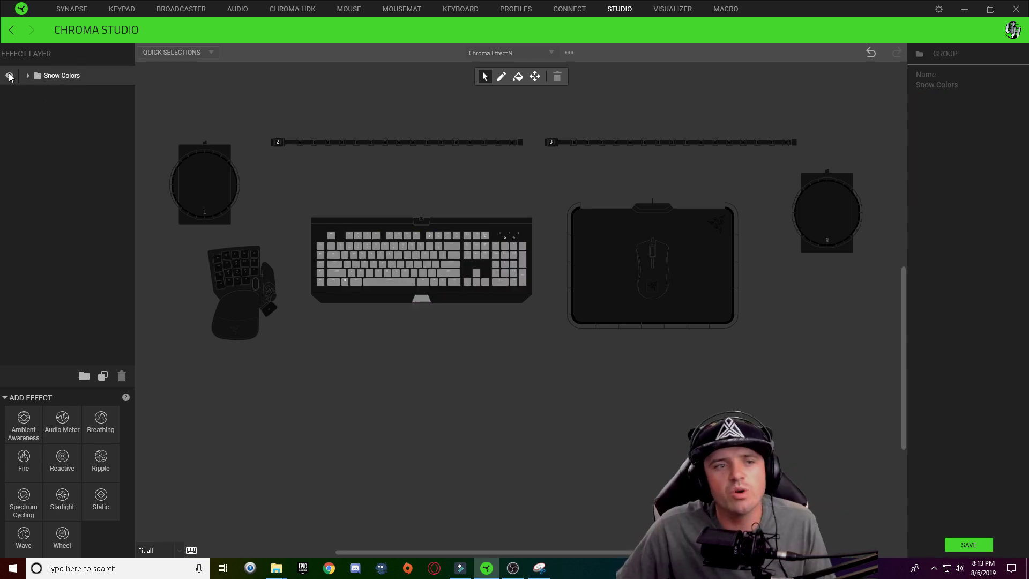
left_click(9, 75)
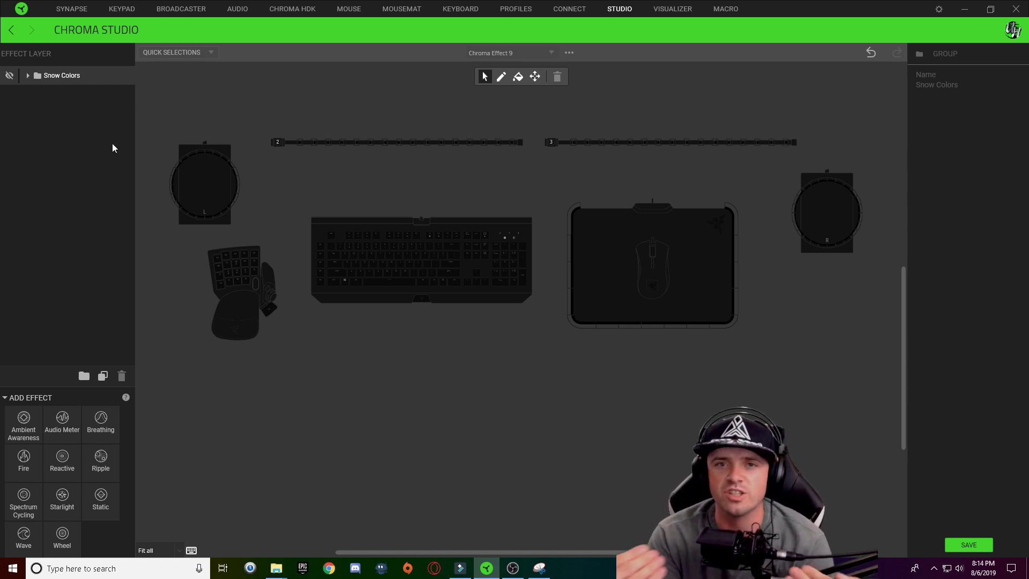
Add a Static layer named Ground that colours the bottom key row plus V, B, right Shift and numpad 3 white (FFFFFE), and save it.
key("ctrl+plus")
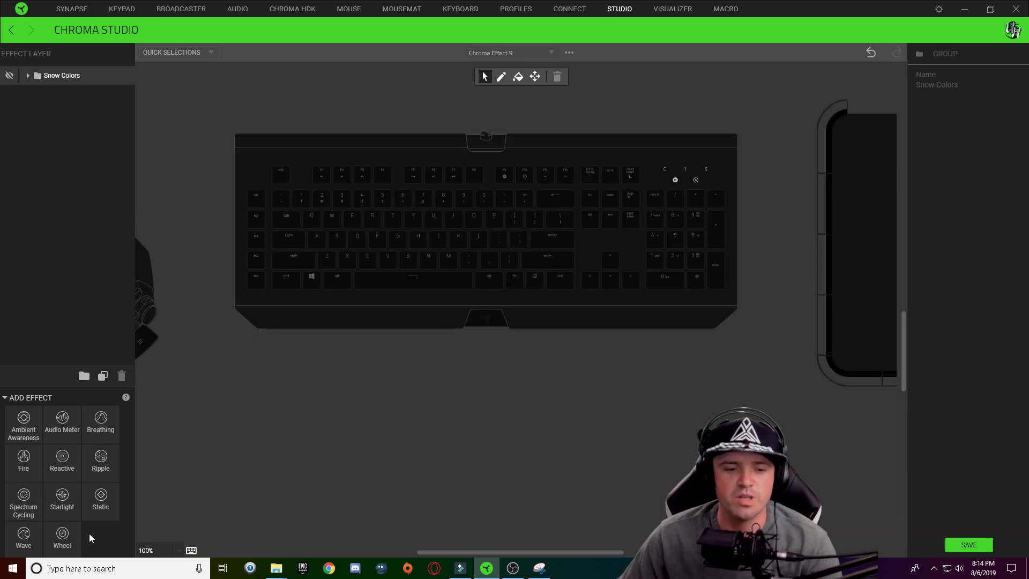
left_click(99, 509)
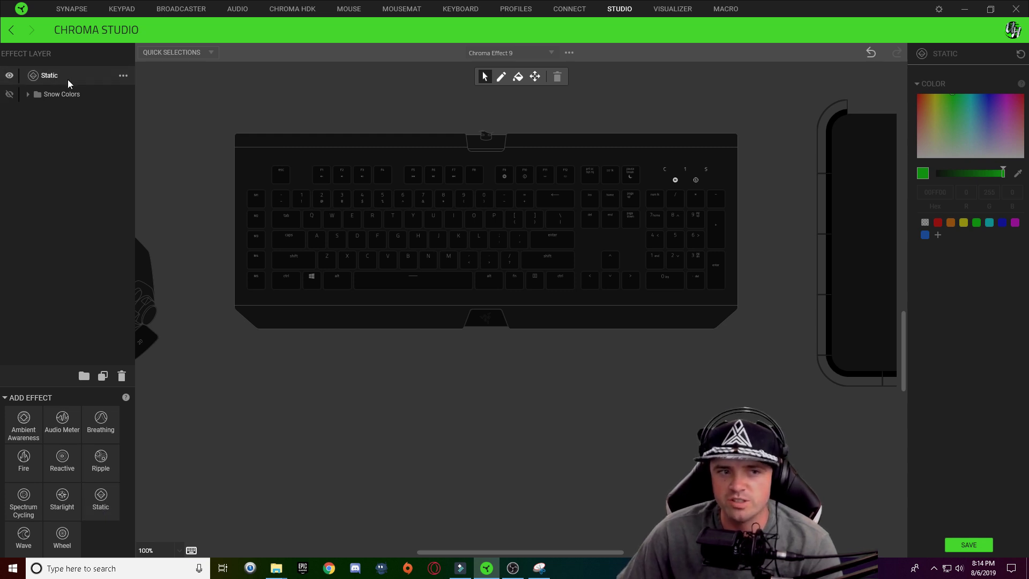
mouse_move(263, 271)
left_mouse_down()
mouse_move(258, 280)
mouse_move(359, 285)
mouse_move(396, 273)
mouse_move(517, 341)
mouse_move(497, 286)
mouse_move(543, 286)
mouse_move(547, 266)
mouse_move(574, 283)
mouse_move(610, 282)
mouse_move(696, 258)
left_mouse_up()
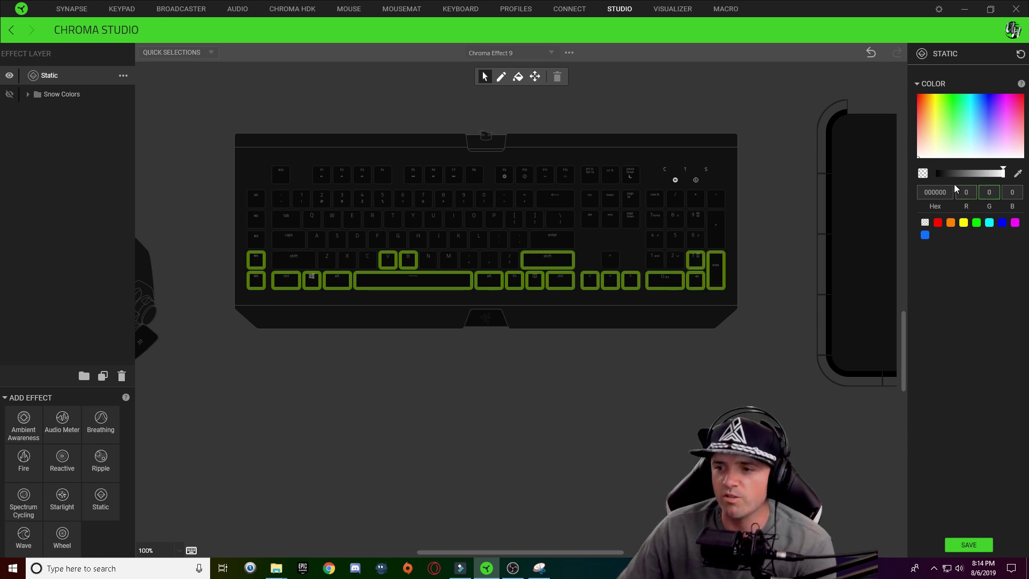
left_click_drag(957, 154, 937, 159)
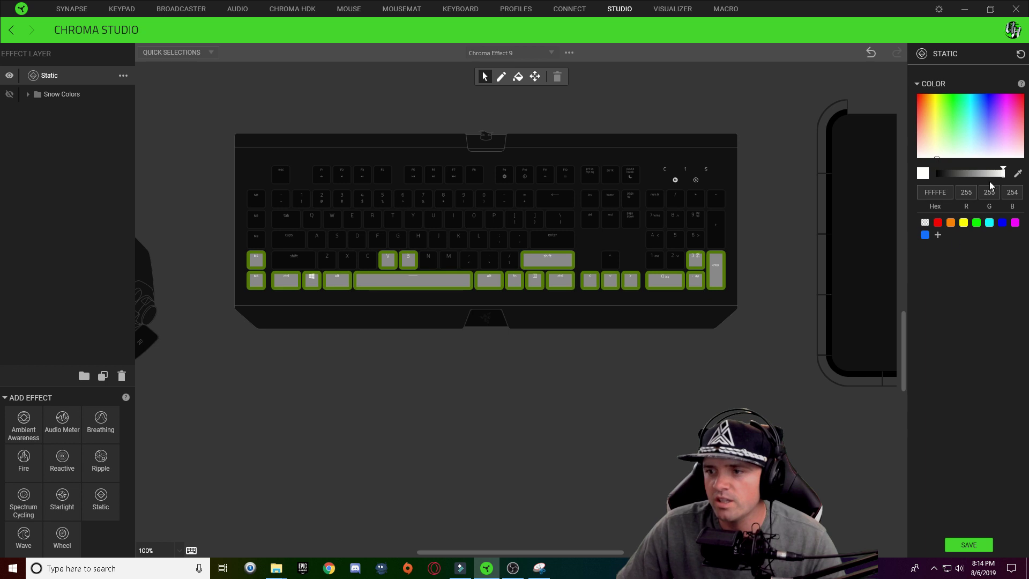
left_click(967, 545)
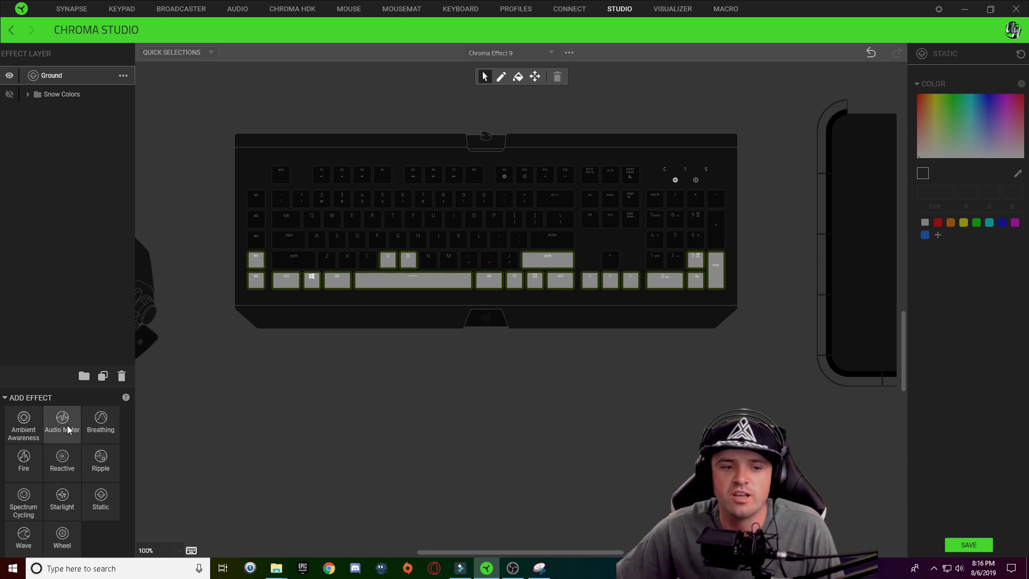
Add an Audio Meter effect and select all keyboard keys for it except the white Ground keys.
left_click(66, 425)
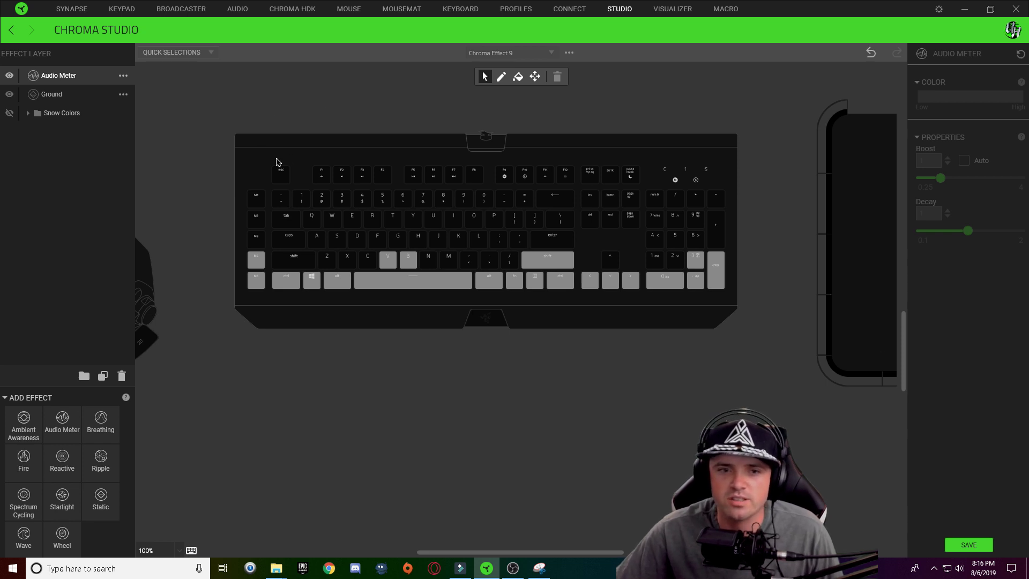
left_click_drag(202, 125, 743, 271)
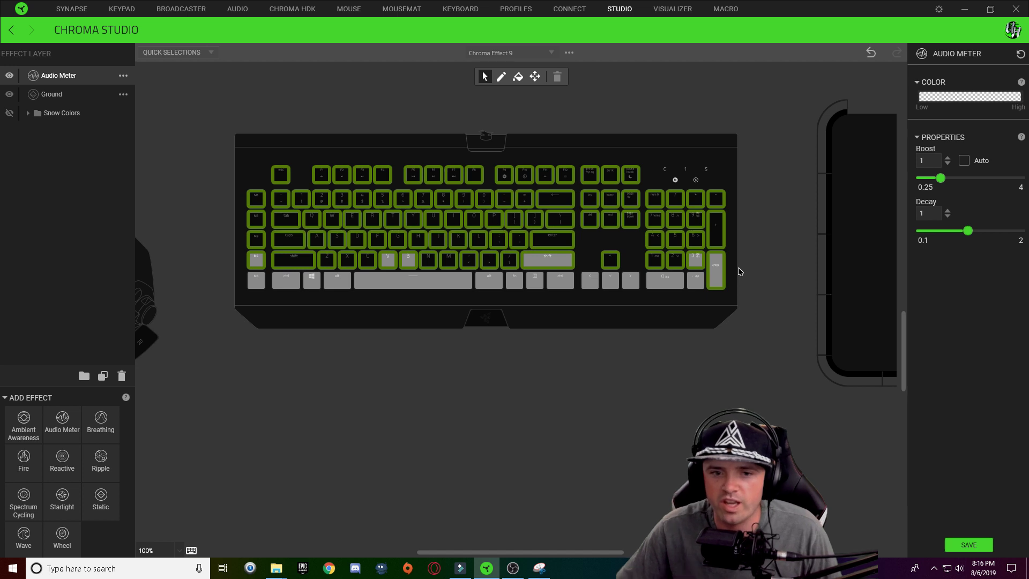
left_click(716, 268, "ctrl")
left_click(696, 260, "ctrl")
left_click(547, 260, "ctrl")
left_click(407, 261, "ctrl")
left_click(387, 260, "ctrl")
left_click(256, 260, "ctrl")
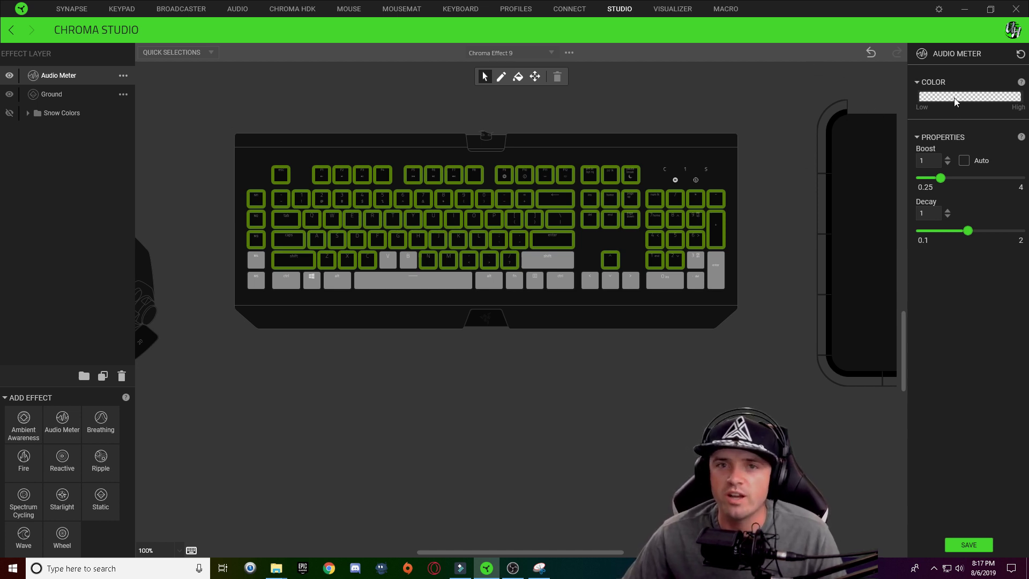
Enable automatic boost for the Audio Meter effect and set its decay to 0.2.
left_click(963, 160)
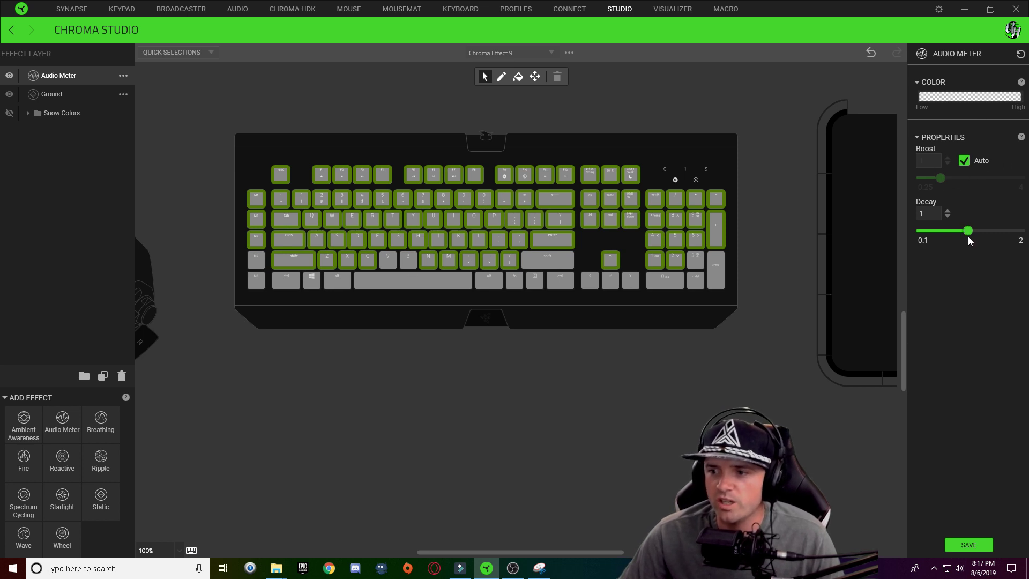
left_click_drag(960, 231, 927, 231)
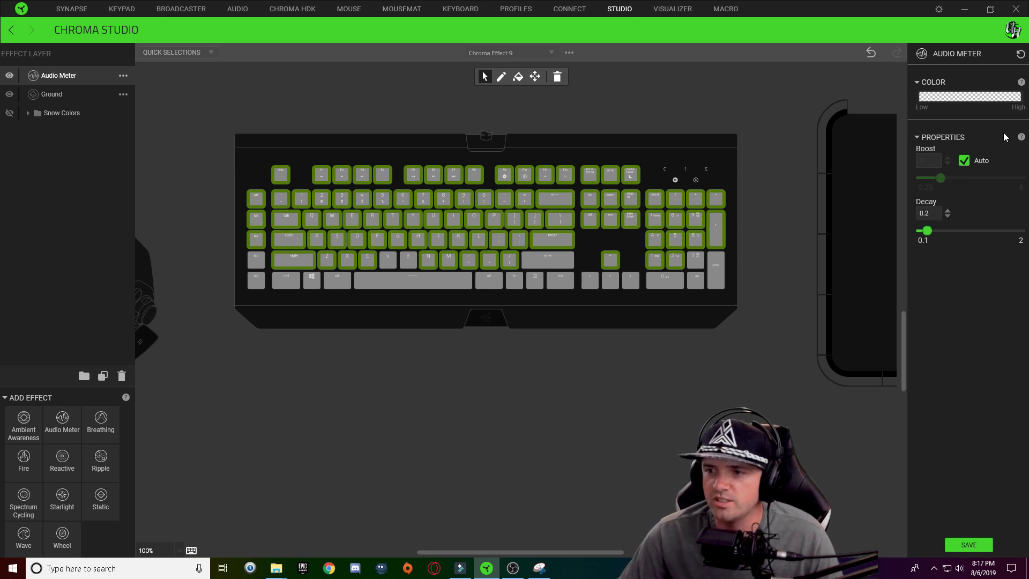
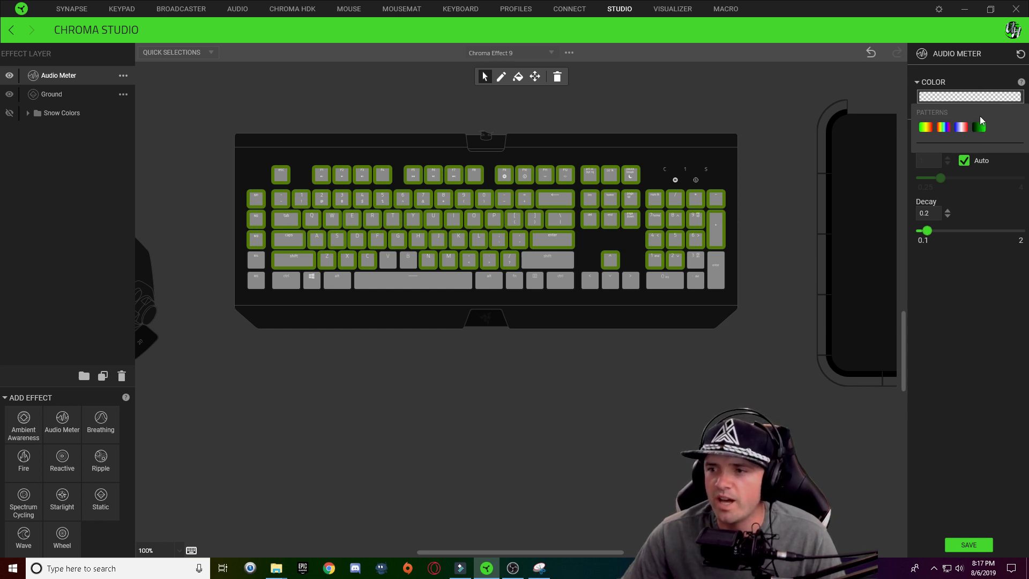
Customise the black-to-green Audio Meter gradient by making its low stop transparent and its high stop white (FEFFFD).
left_click(979, 127)
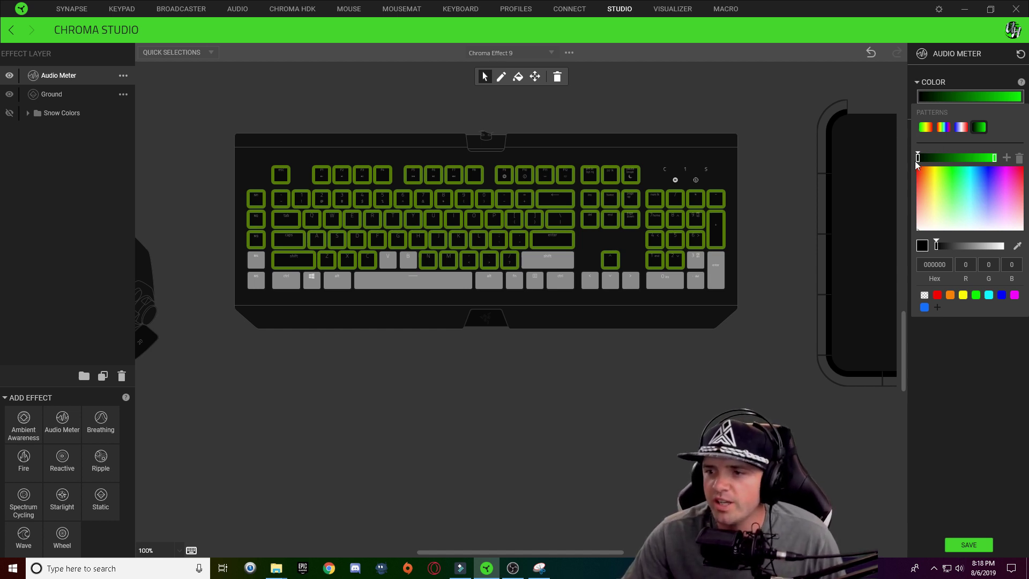
left_click_drag(919, 159, 922, 159)
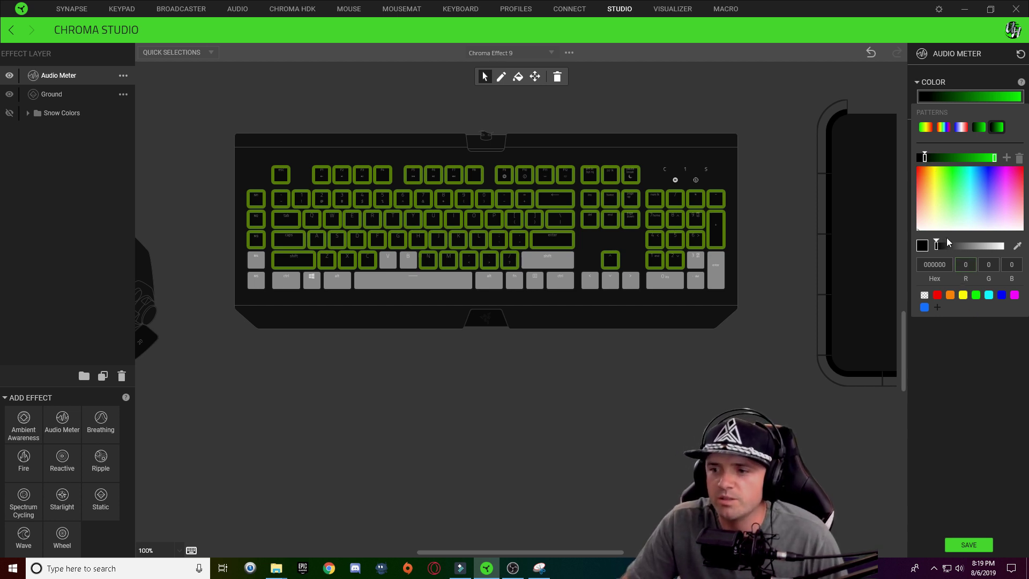
left_click(926, 295)
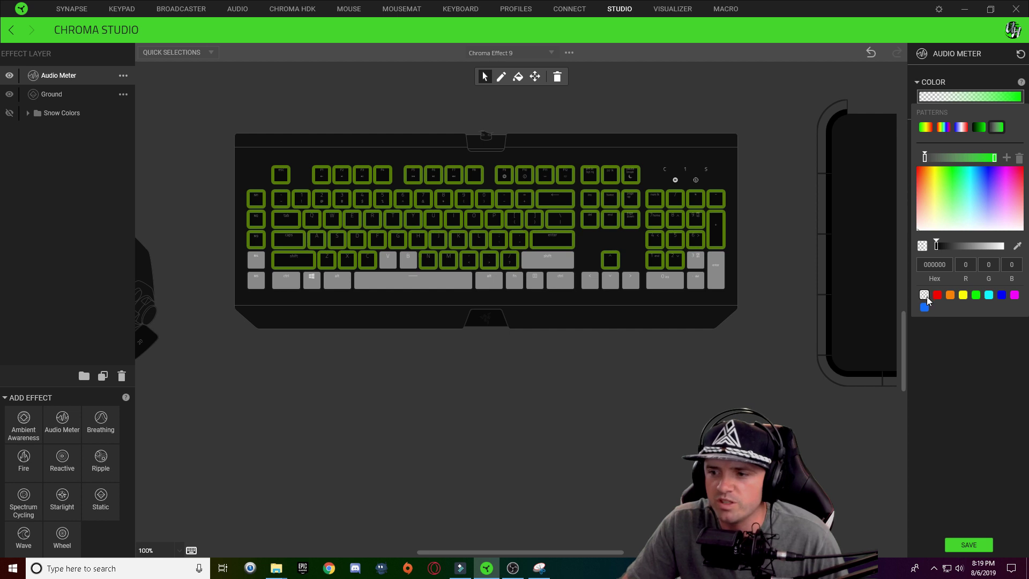
left_click(994, 159)
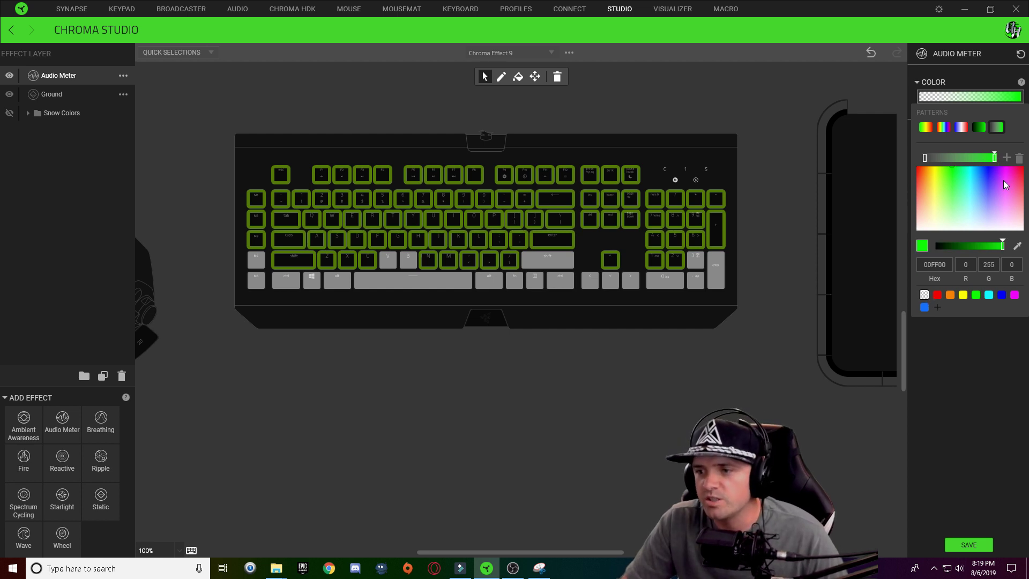
left_click(946, 226)
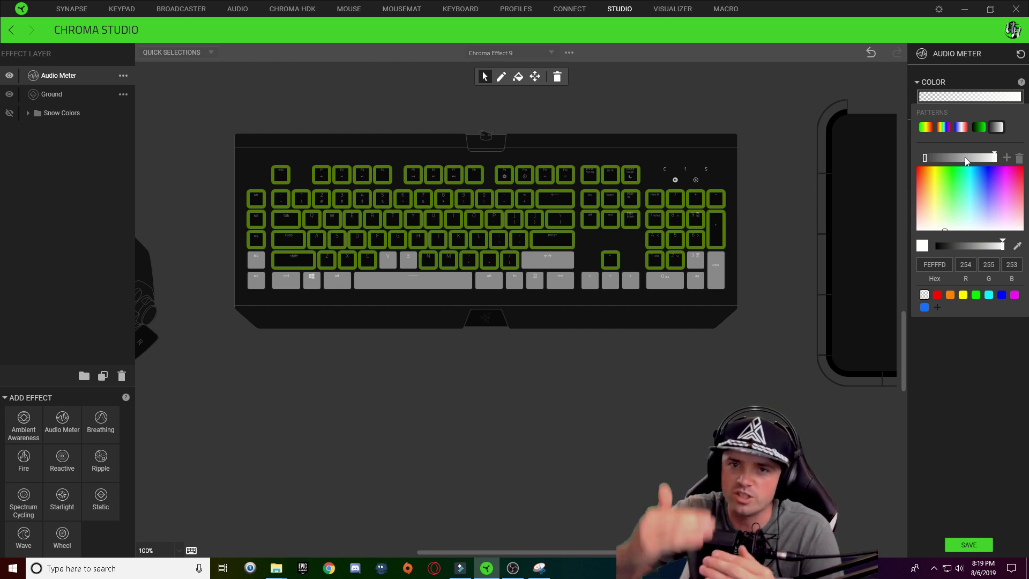
left_click(88, 72)
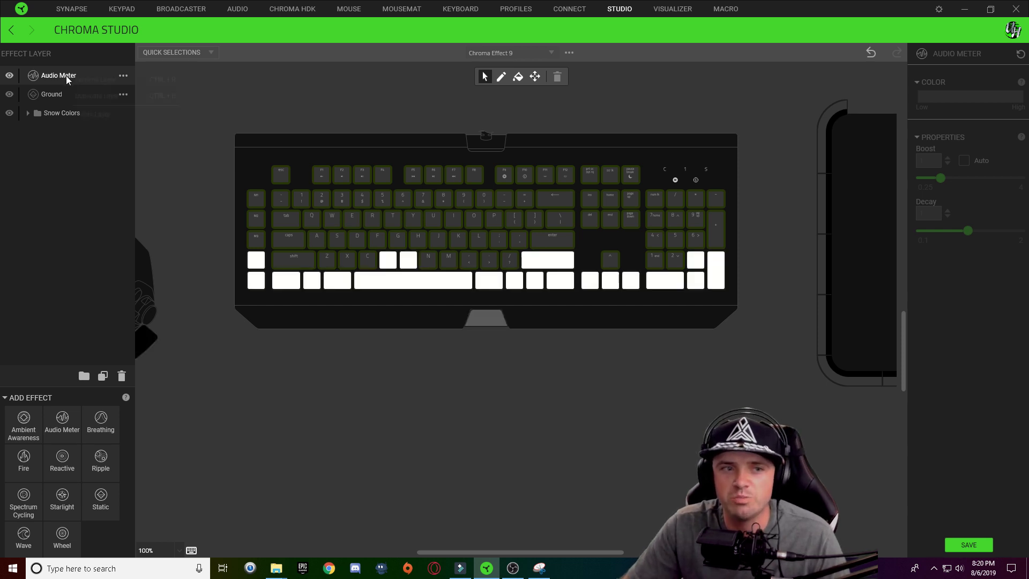
right_click(65, 76)
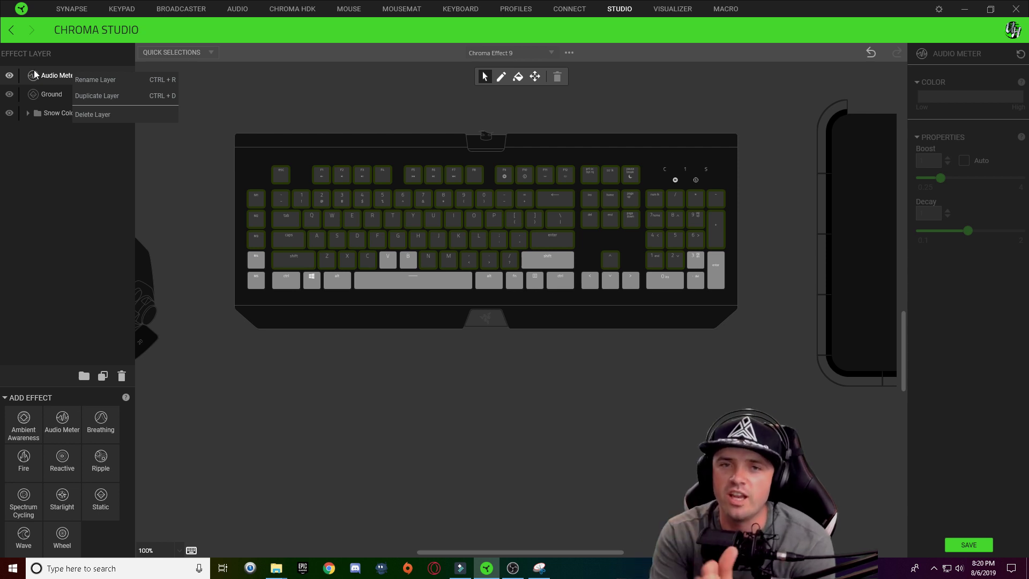
left_click(502, 296)
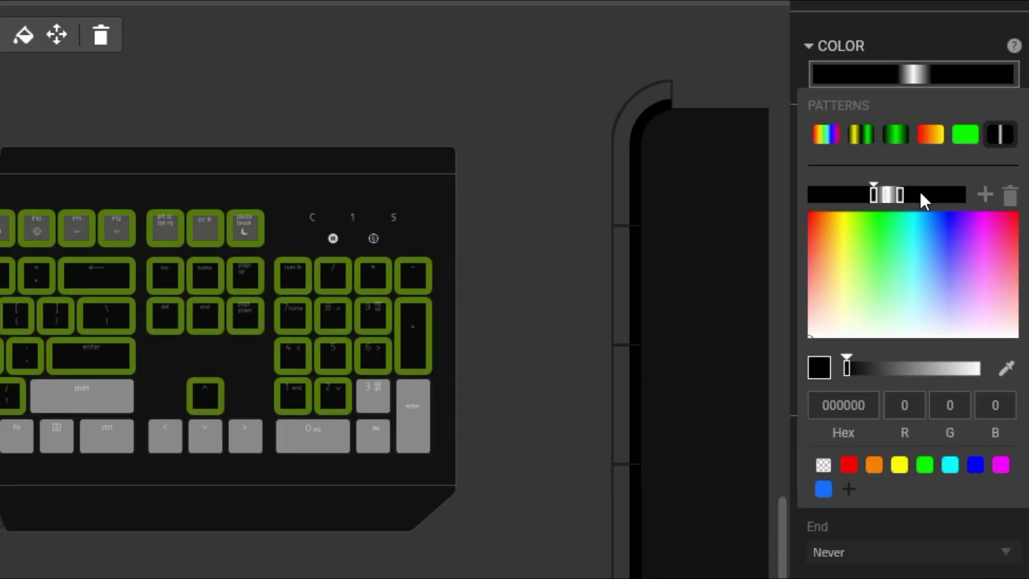
Make the white centre stop of the Wave effect's black gradient transparent.
left_click(890, 194)
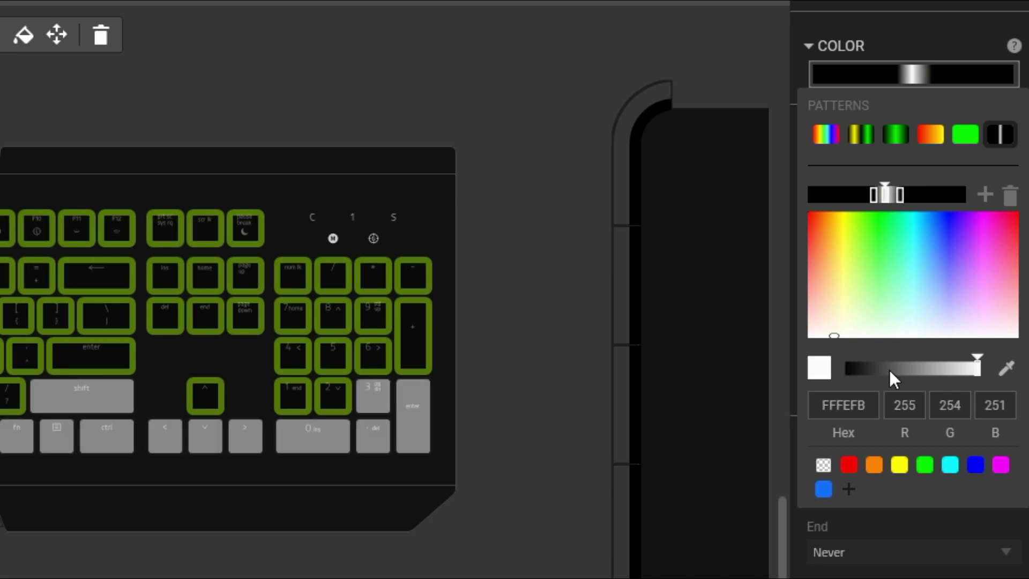
left_click(824, 461)
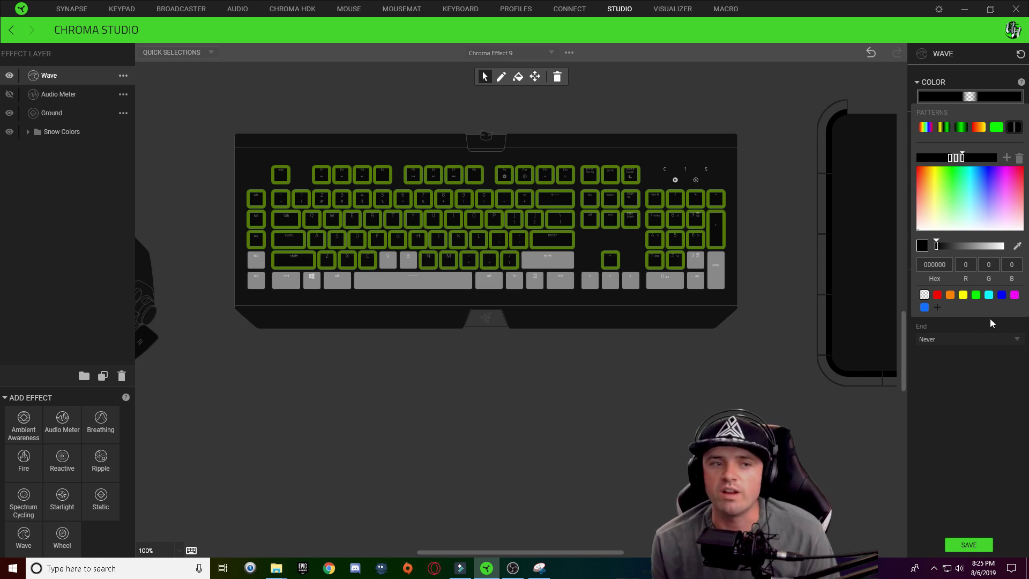
left_click(989, 318)
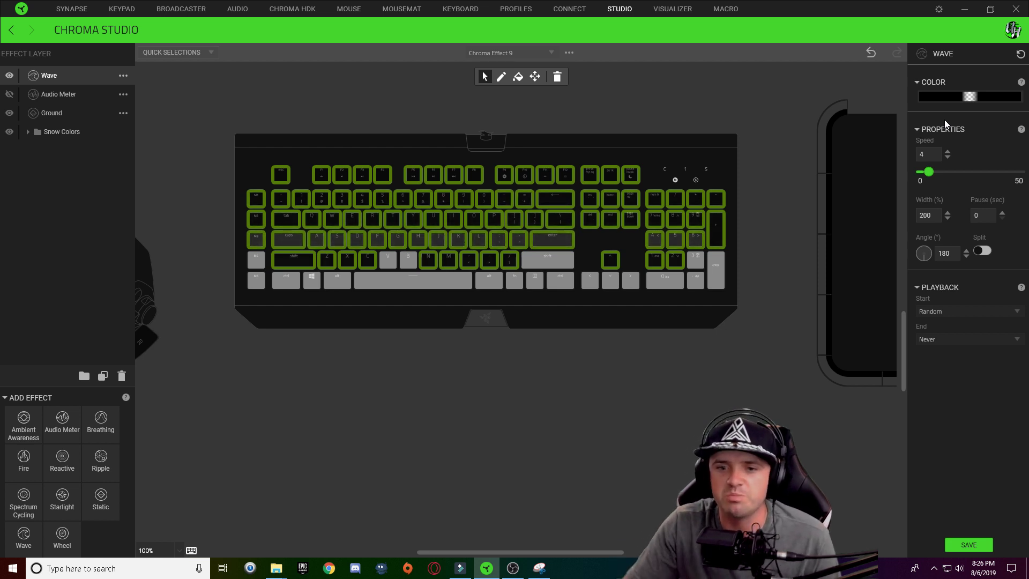
Change the Wave gradient's transparent centre stop to black (000000) for all selected keys.
left_click(963, 97)
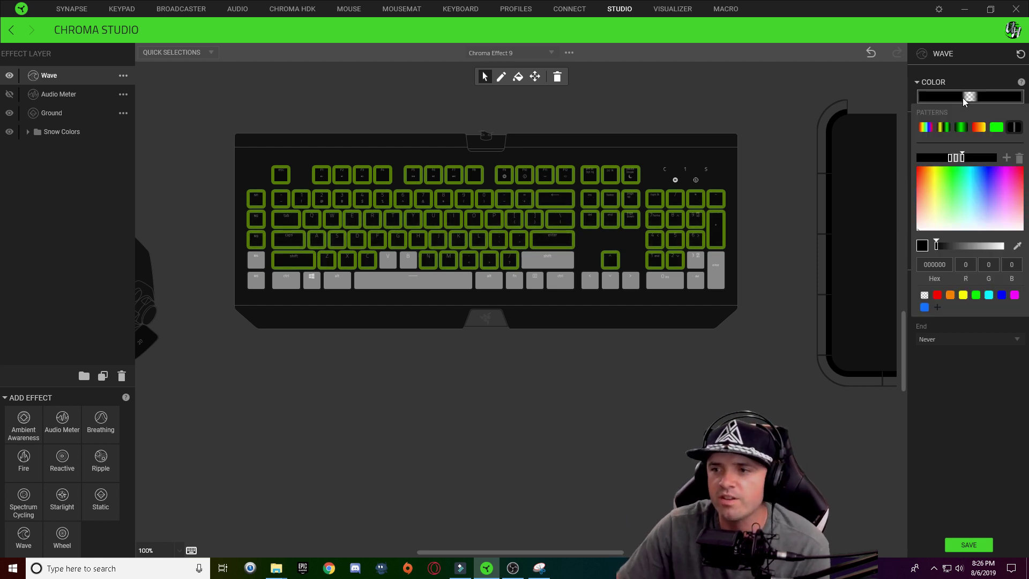
left_click(956, 157)
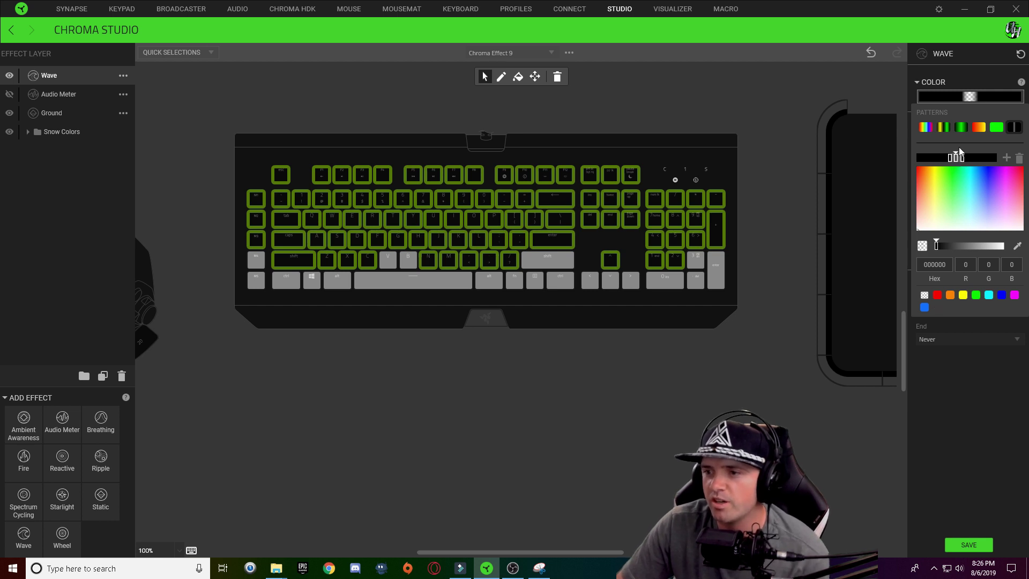
left_click(922, 246)
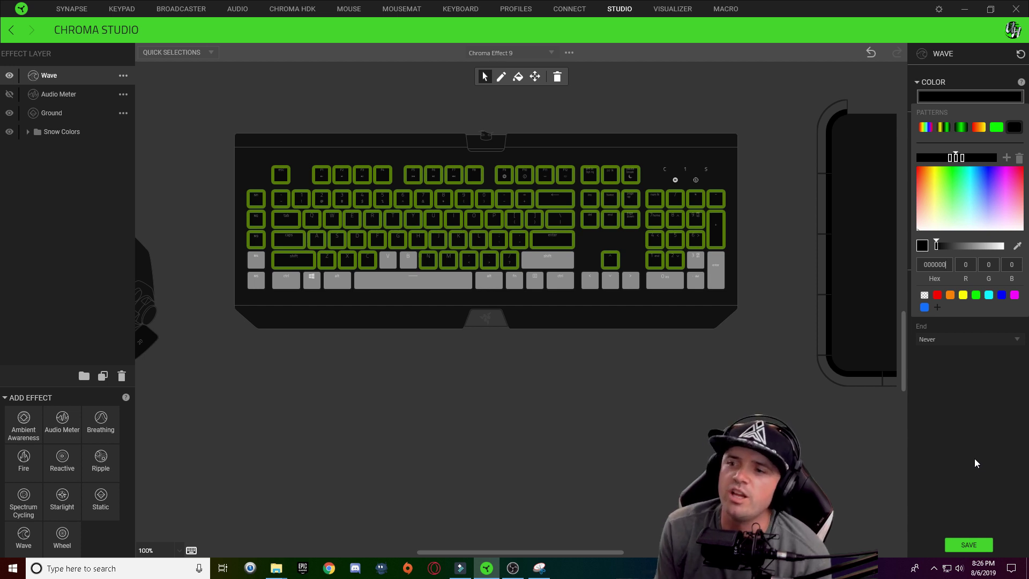
left_click(975, 459)
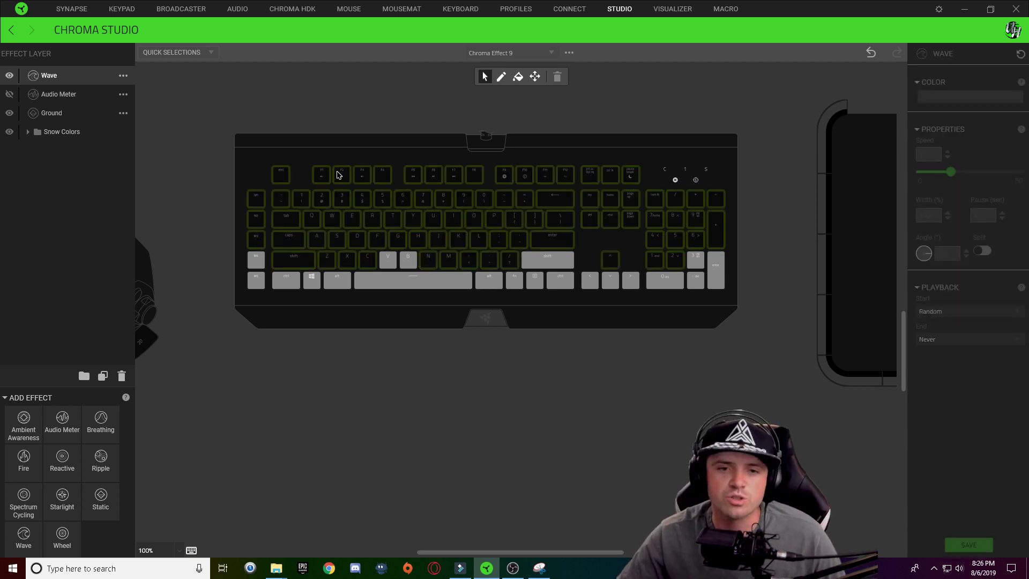
Select the F1, 2, Q, A and Z keys, make the centre stop of their Wave gradient transparent, and save.
mouse_move(321, 180)
left_mouse_down()
mouse_move(316, 236)
mouse_move(332, 262)
left_mouse_up()
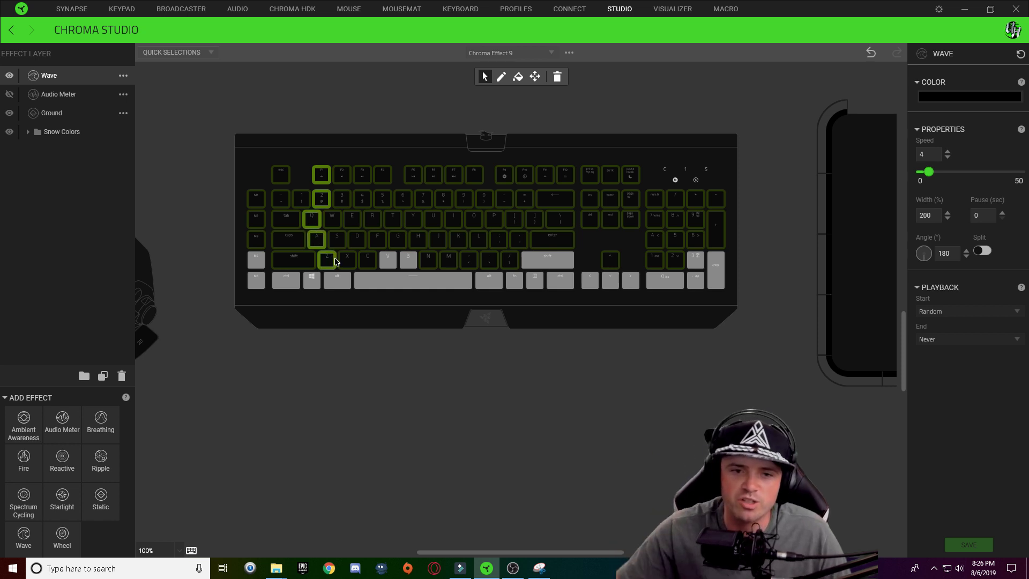
left_click(954, 98)
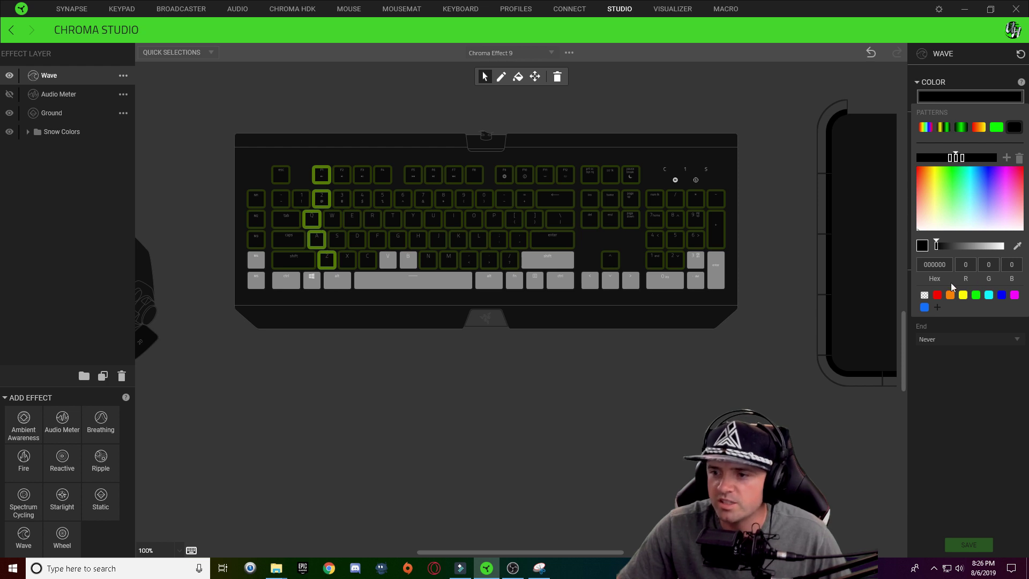
left_click(924, 296)
left_click(948, 375)
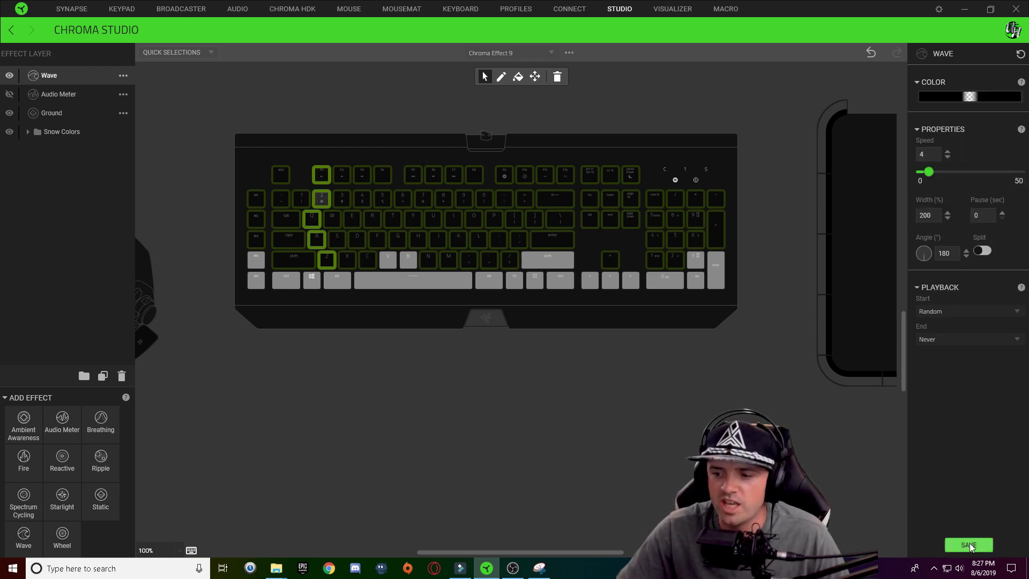
left_click(603, 431)
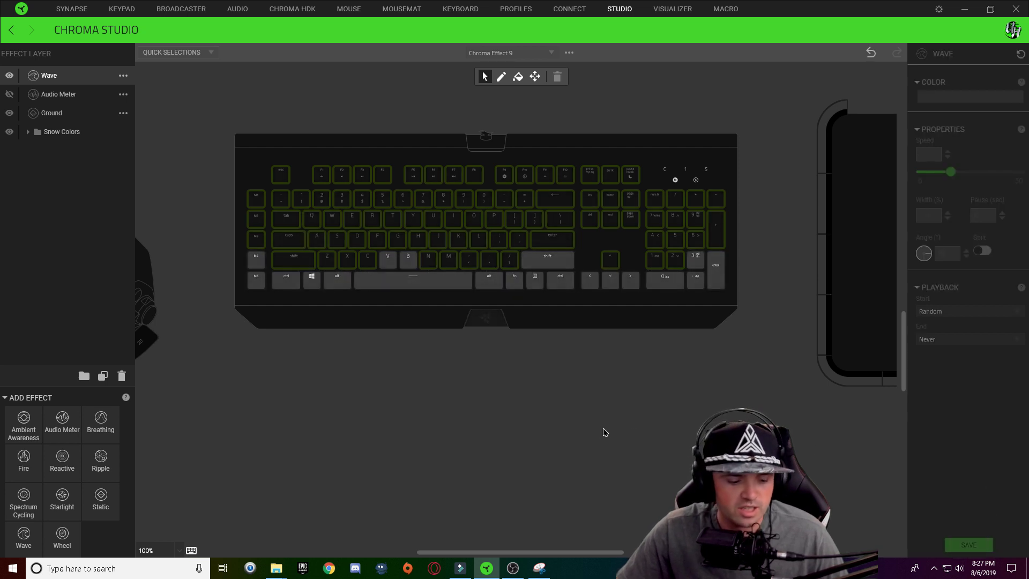
Select the F4, 5, T and G keys and make the centre stop of their Wave gradient transparent.
left_click_drag(383, 174, 383, 239)
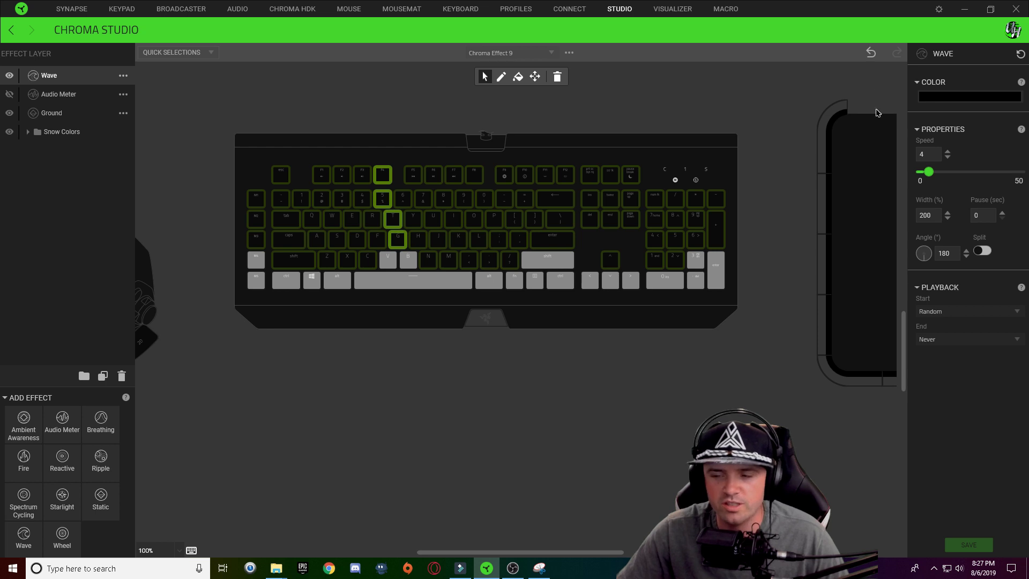
left_click(951, 98)
left_click(956, 159)
left_click(925, 298)
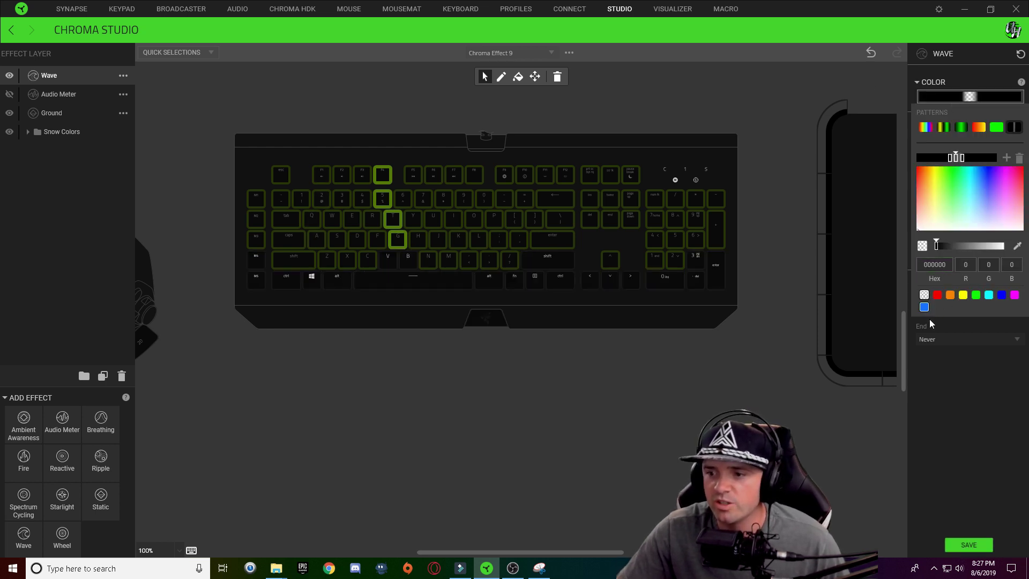
left_click(950, 402)
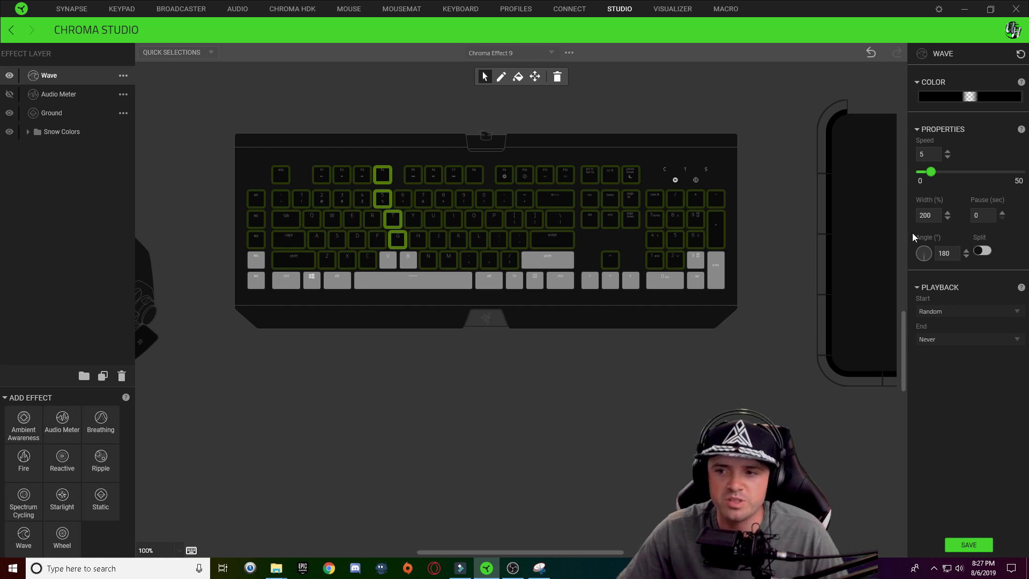
Set the wave speed to 5 and the width to 185% for the F4, 5, T and G keys, and save.
double_click(926, 215)
type("1")
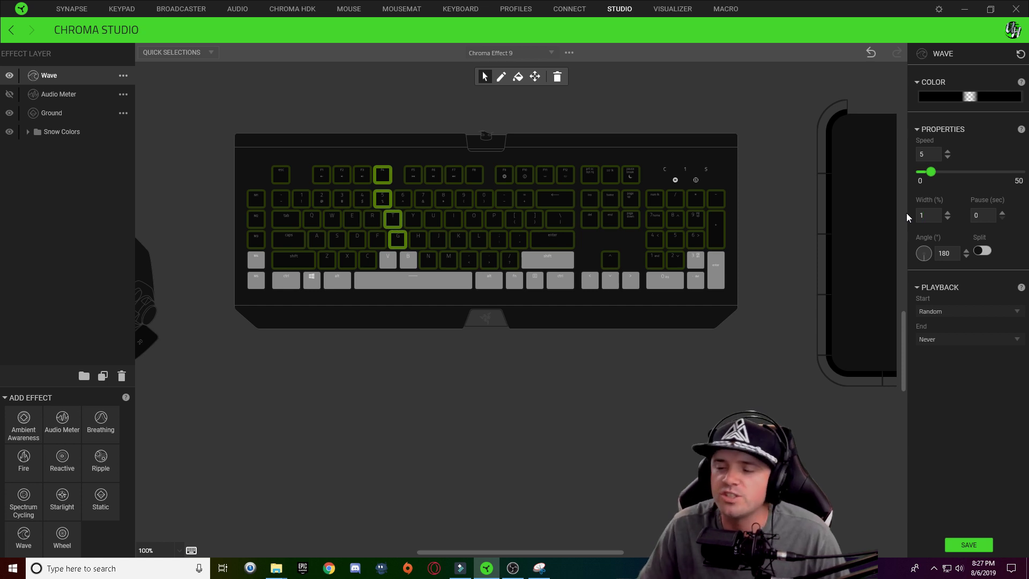
left_click(811, 423)
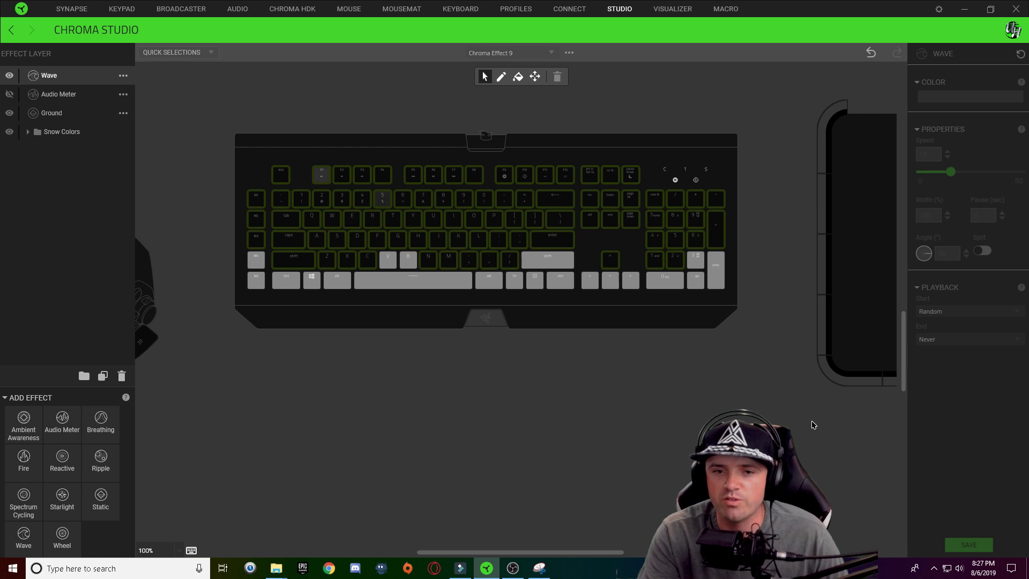
Expand the Snow Colors group and preview the wave over the Rainbow layer instead of the White layer.
left_click(504, 176)
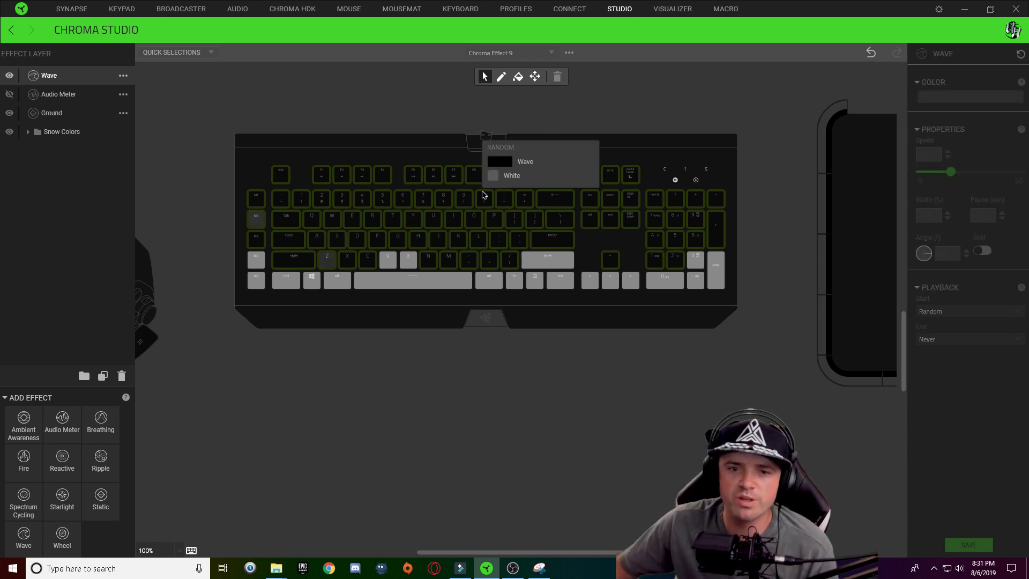
left_click(745, 132)
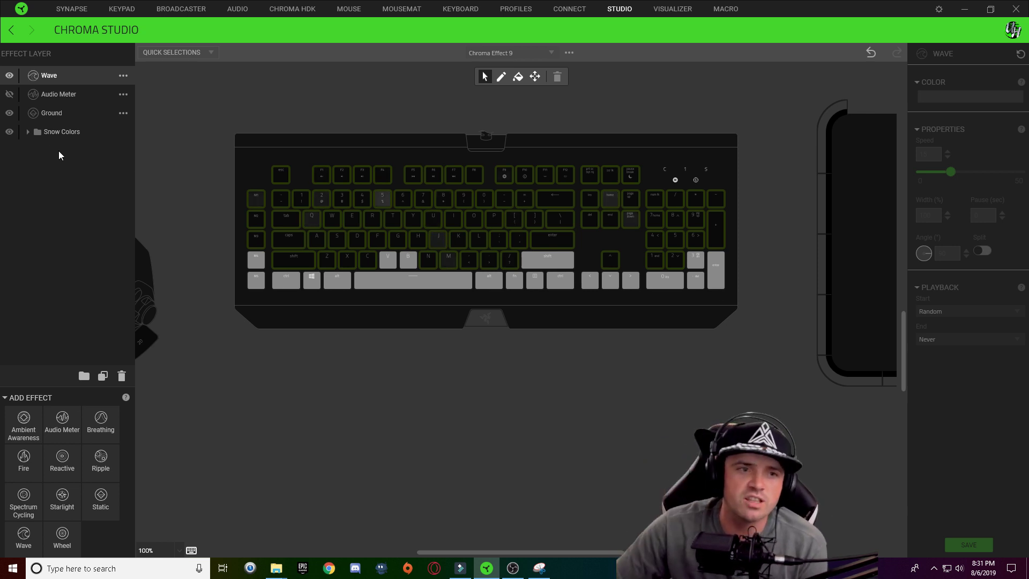
left_click(29, 131)
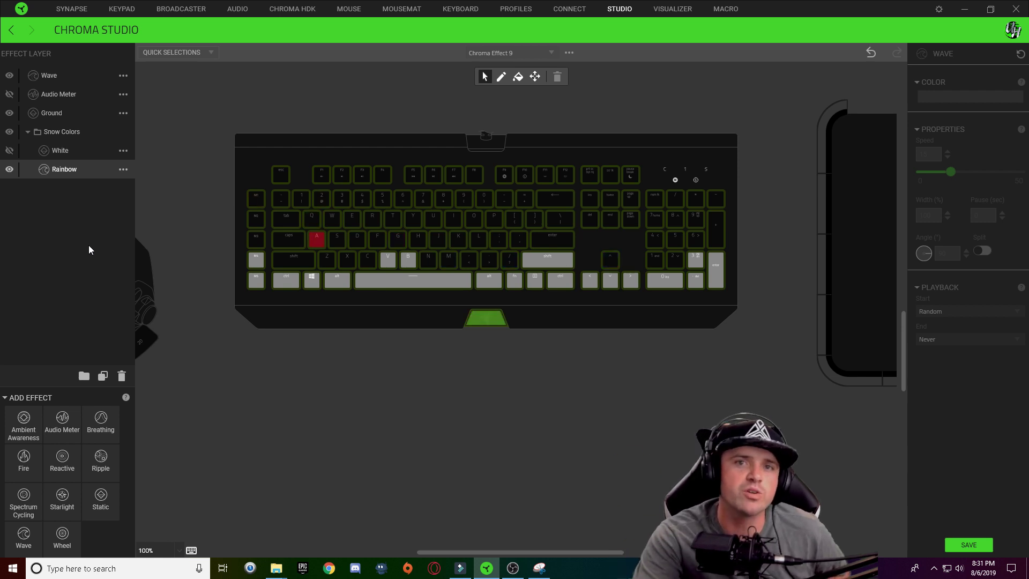
left_click(60, 150)
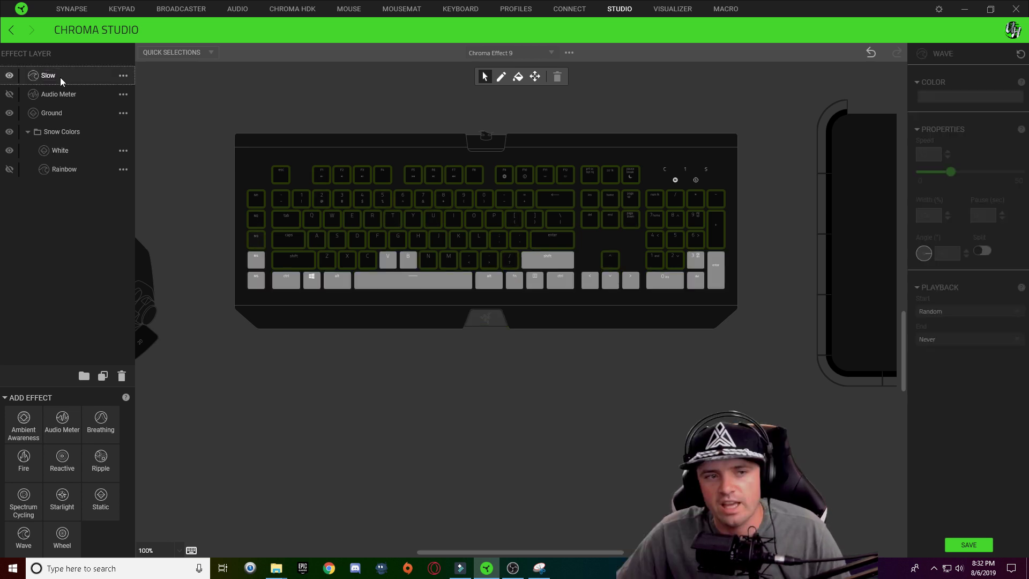
Duplicate the Slow wave layer and rename the upper copy Medium.
right_click(62, 77)
left_click(92, 103)
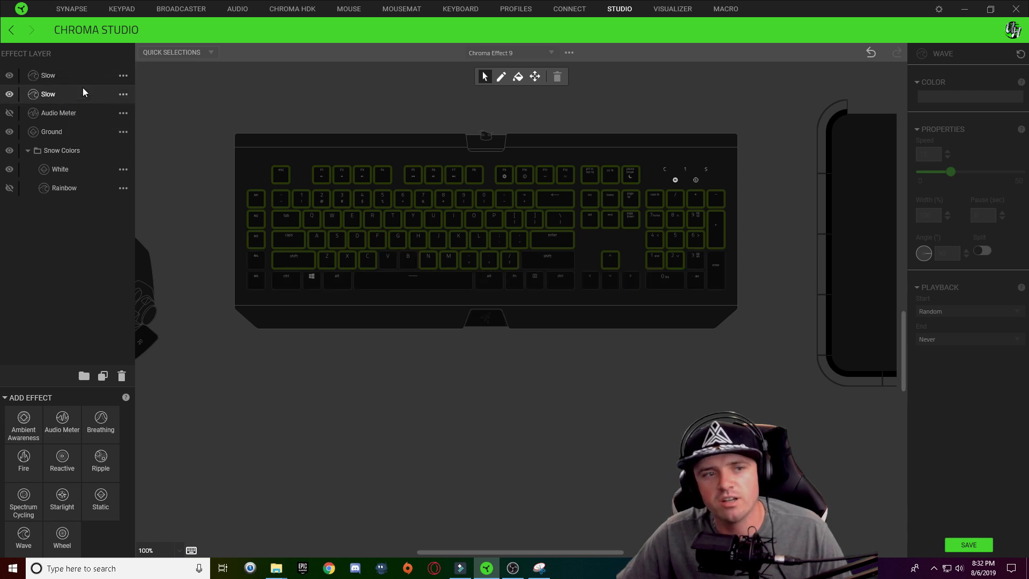
double_click(65, 75)
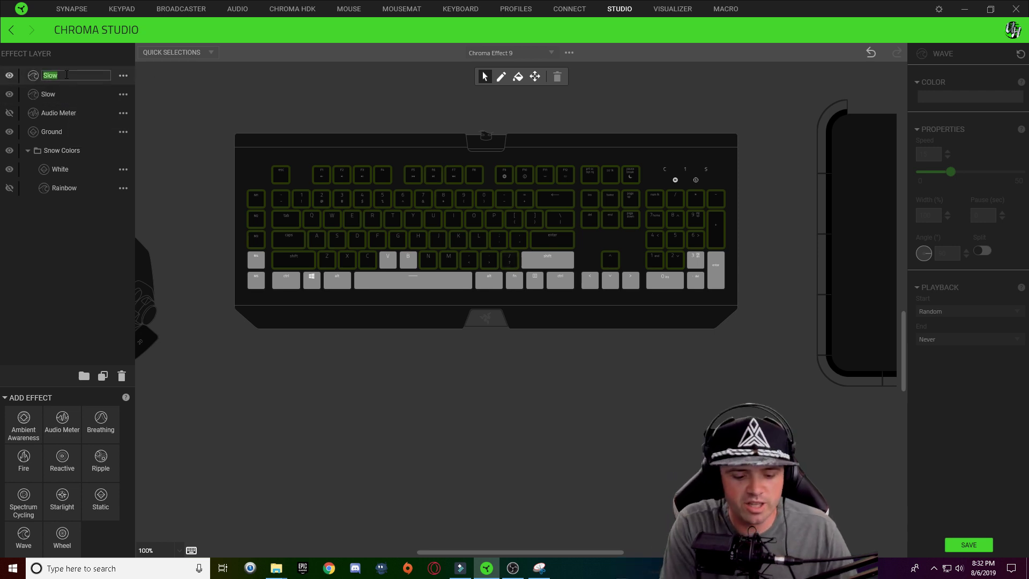
type("Medium")
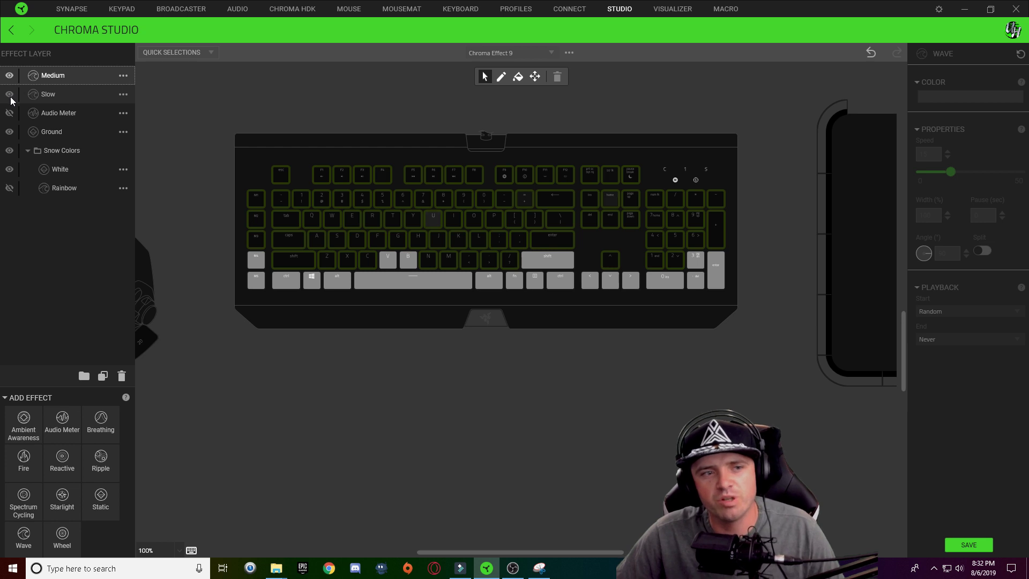
Hide the Slow layer and set the Medium layer's wave speed to 6 for the three upper macro keys and 8 for the all-black wave keys.
left_click(9, 95)
left_click(63, 76)
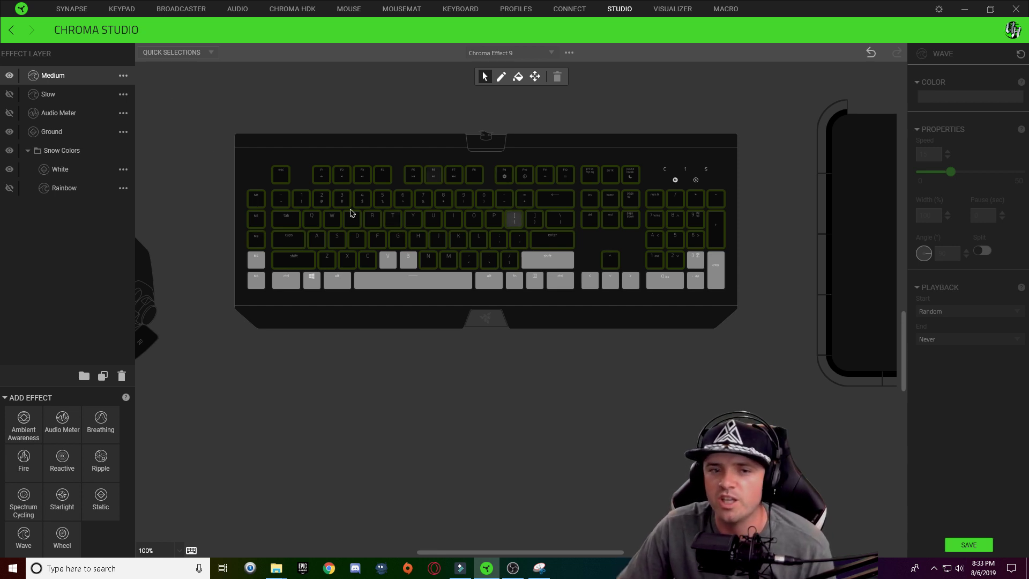
left_click(258, 201)
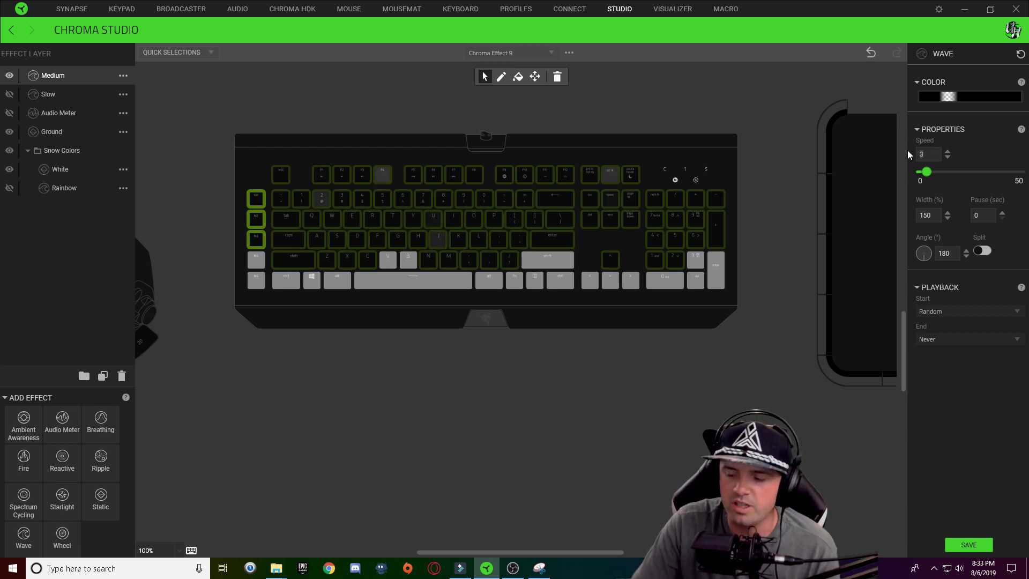
type("6")
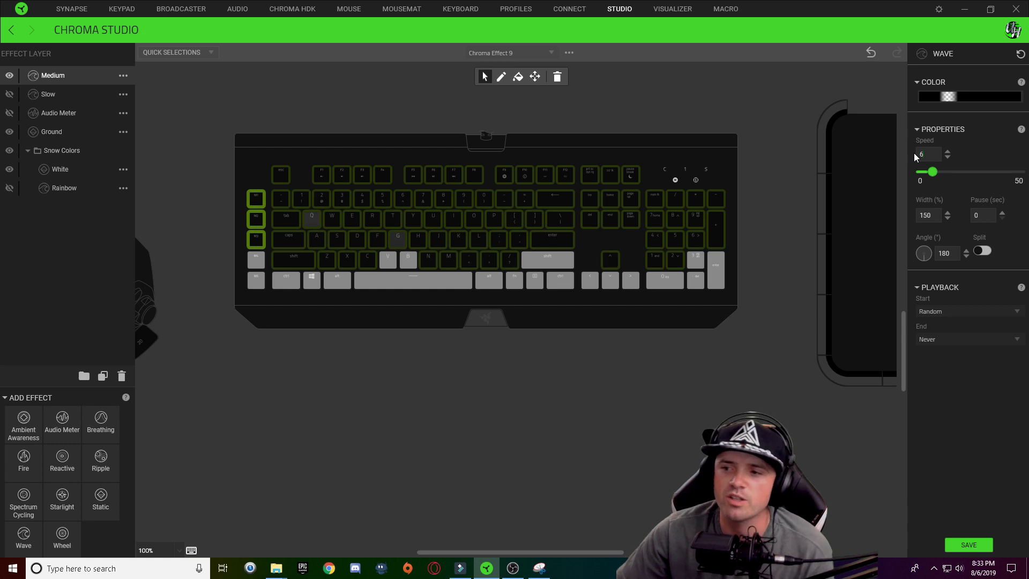
left_click(969, 545)
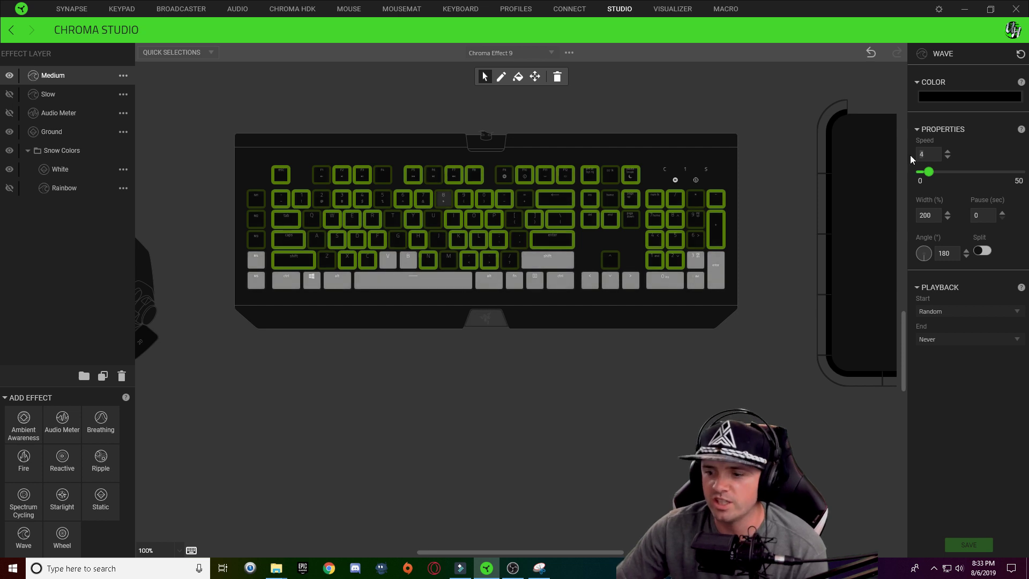
type("8")
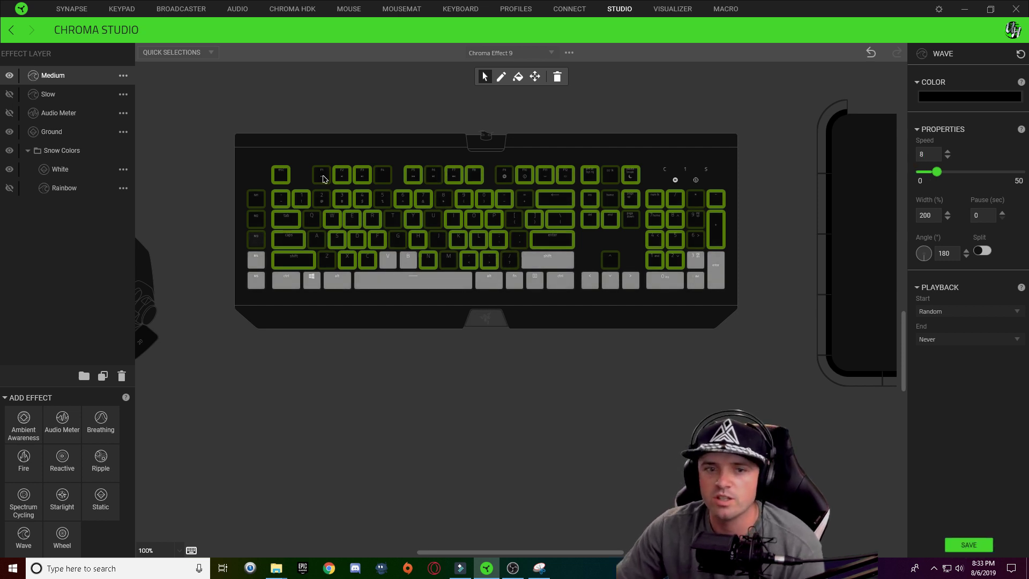
Check the Medium layer's wave speed and width for the F4 and F6 key columns against the all-black keys, and clear the selection.
key("ctrl+z")
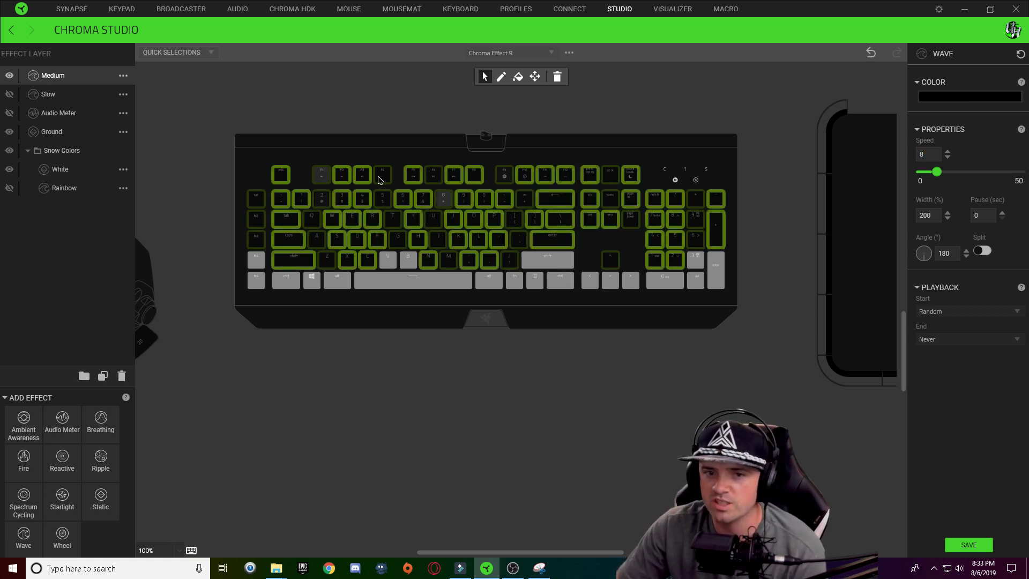
key("ctrl+z")
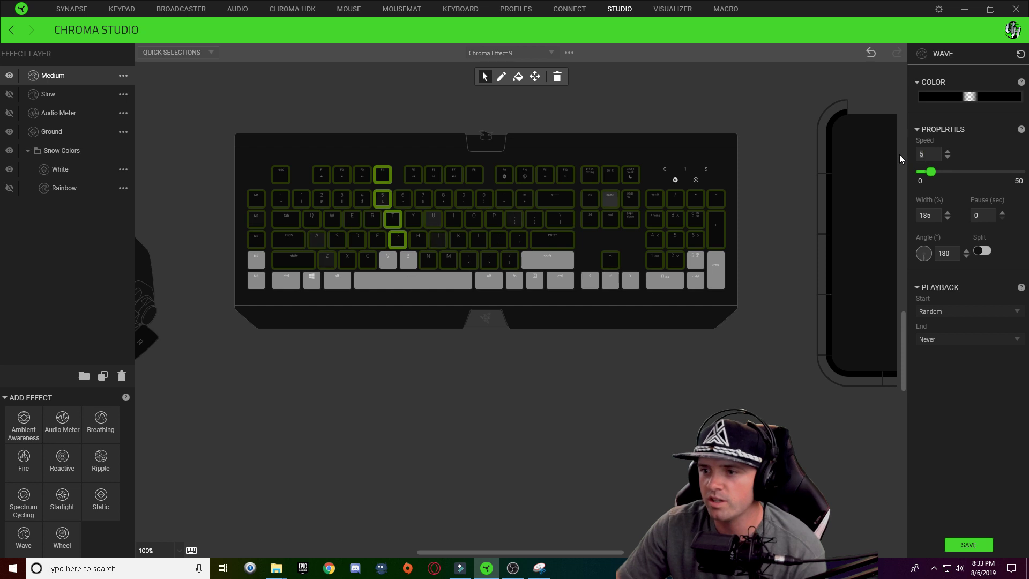
key("ctrl+y")
key("ctrl+z")
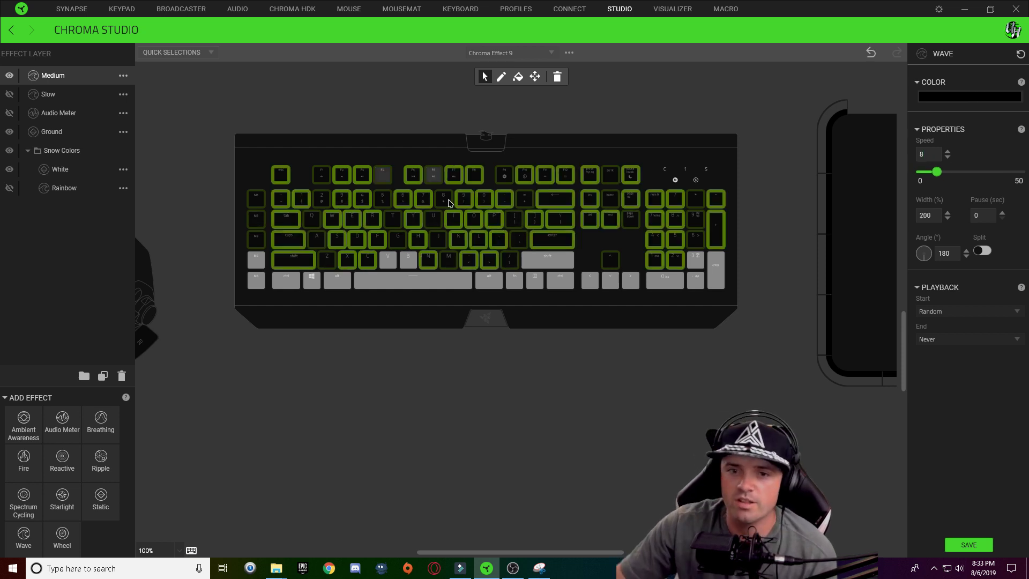
key("ctrl+y")
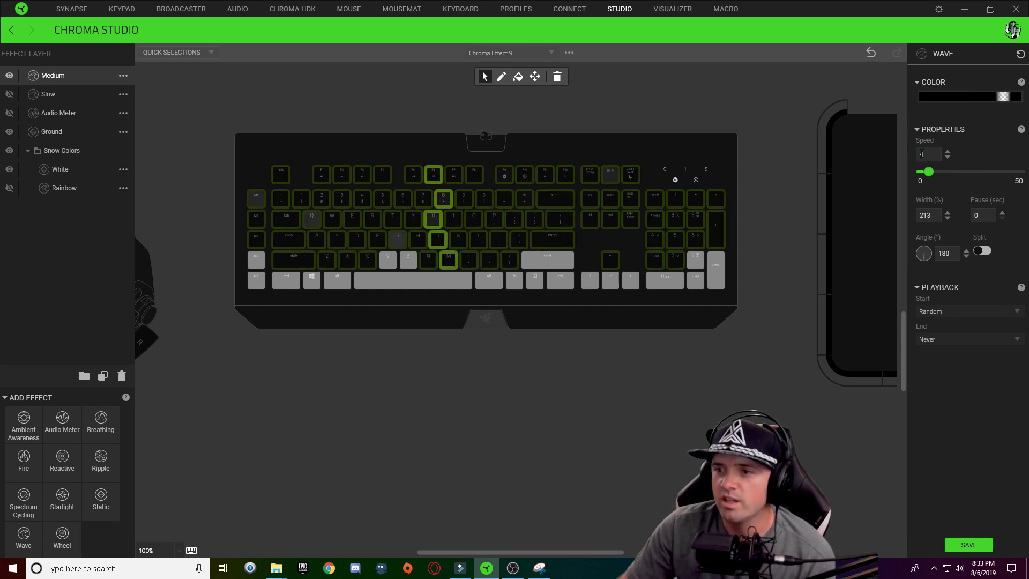
key("ctrl+z")
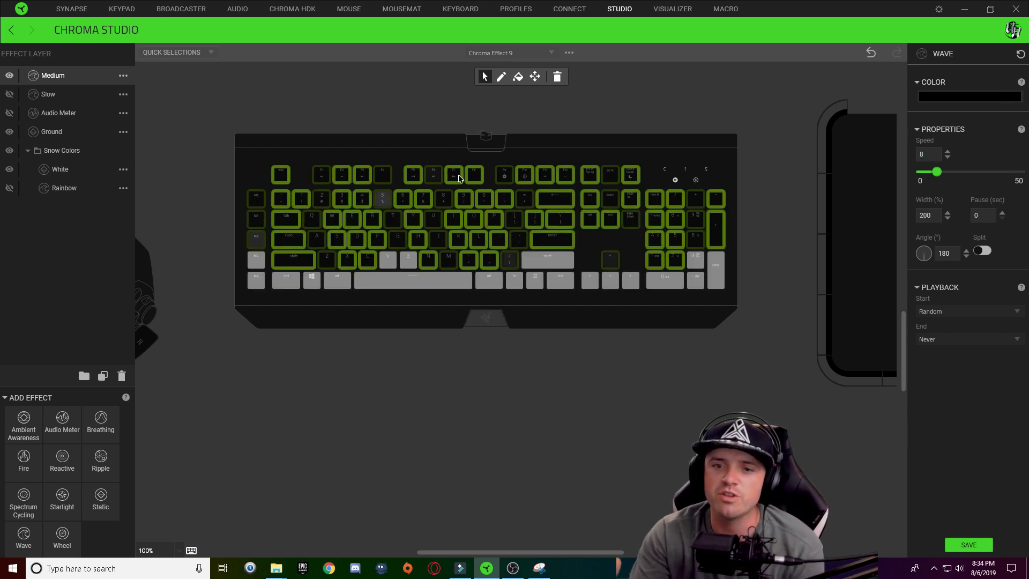
left_click(252, 132)
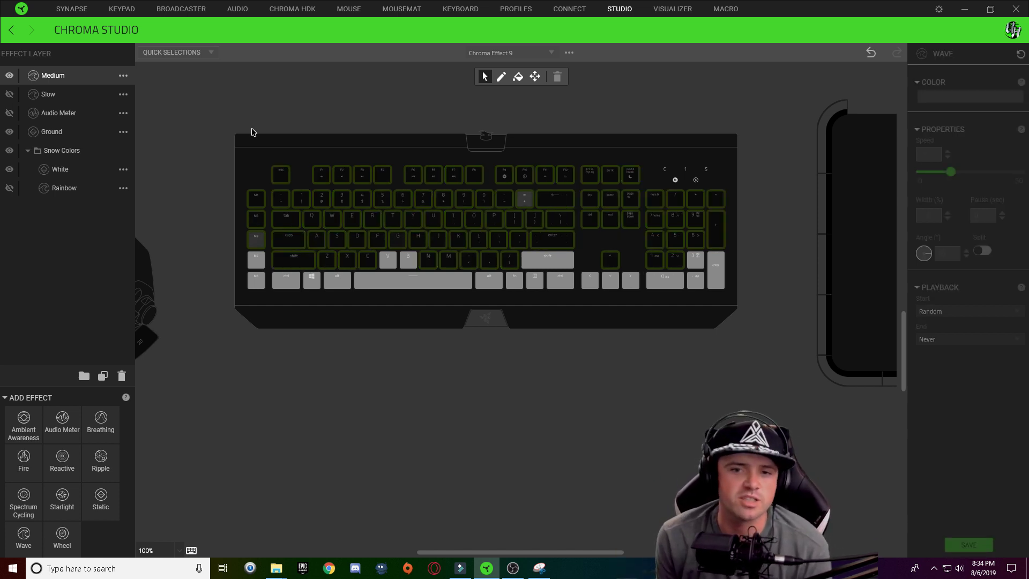
Duplicate the Medium wave layer and rename the upper copy Fast.
right_click(50, 73)
left_click(82, 98)
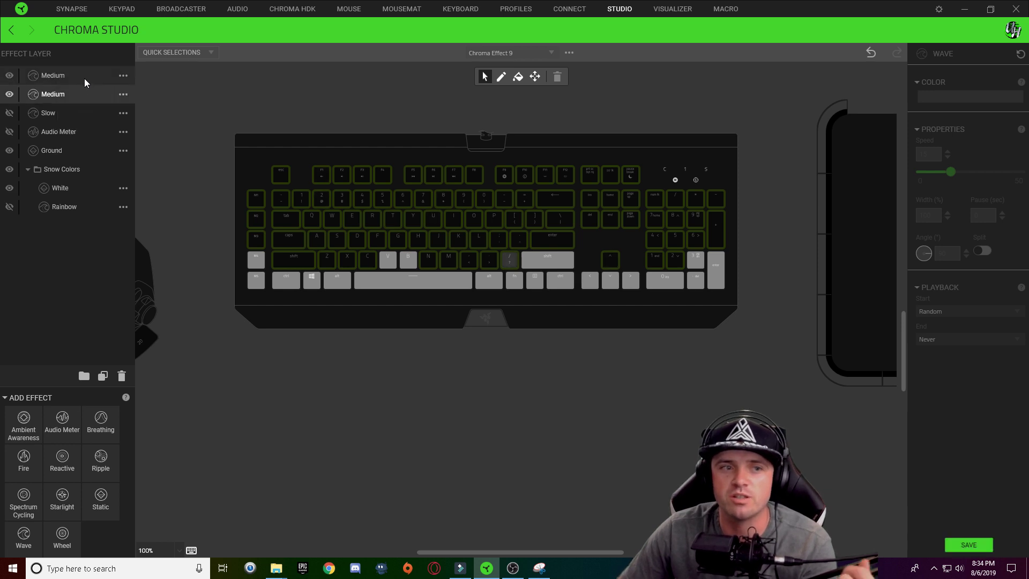
double_click(85, 75)
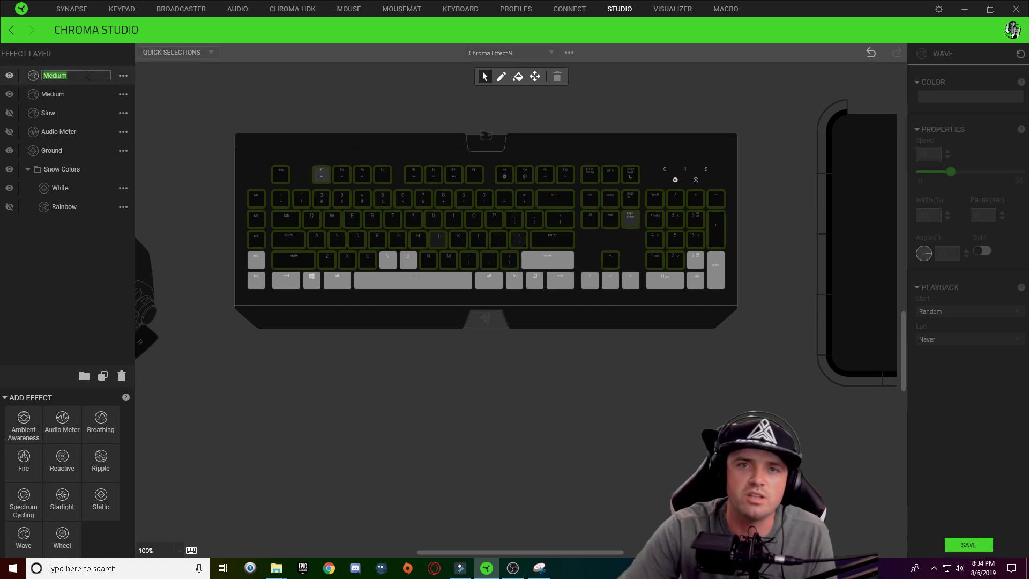
type("Fast")
key("Return")
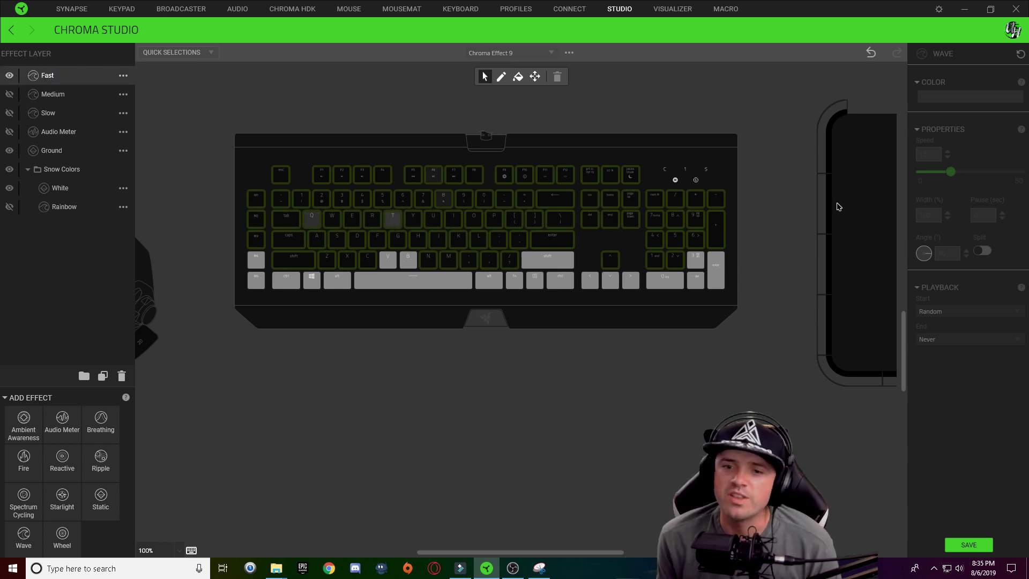
Create a layer group named "Snowfall speed" and move the Fast, Medium and Slow layers into it.
left_click(84, 377)
double_click(72, 79)
type("Snow")
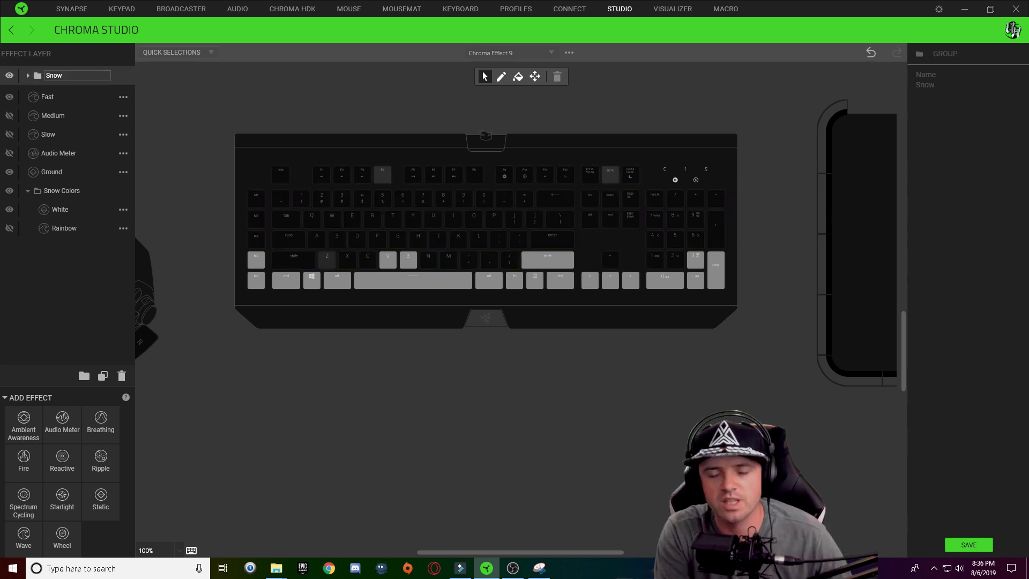
type("fall")
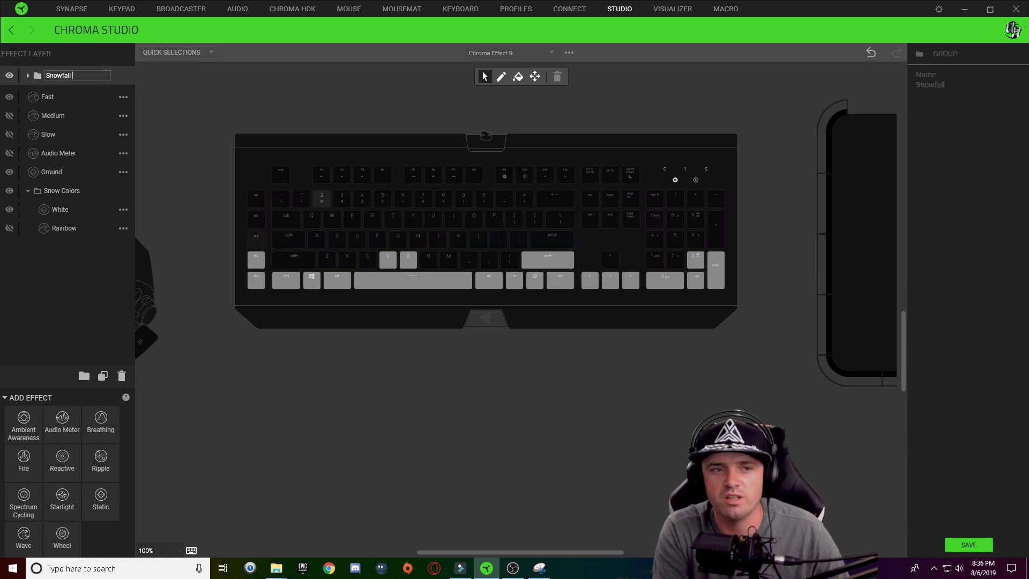
type(" speed")
left_click_drag(59, 94, 51, 73)
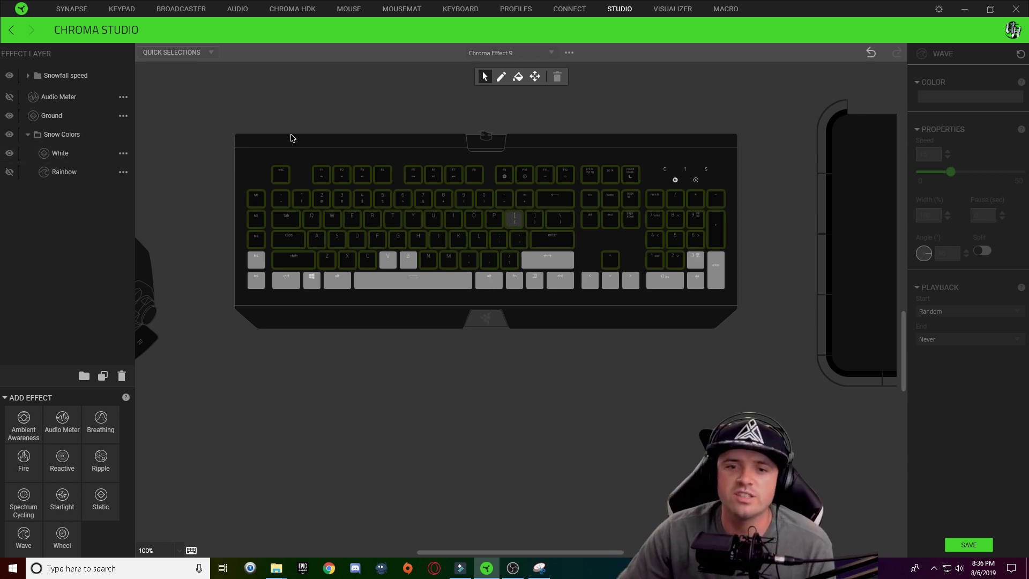
Preview the snowfall over the Rainbow layer instead of the White layer, and switch back to White.
left_click(9, 154)
left_click(10, 172)
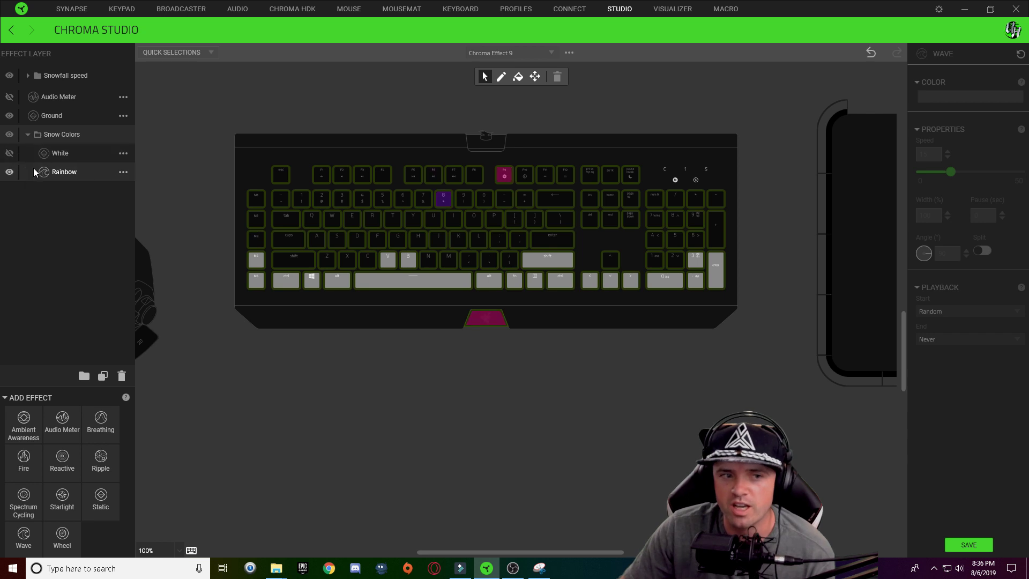
left_click(21, 170)
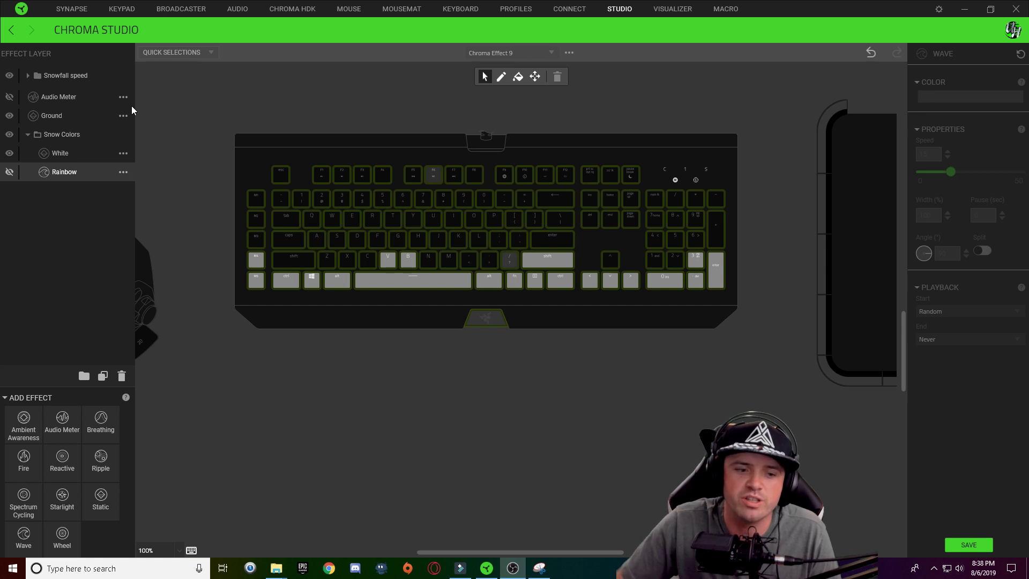
Add a new Wave effect layer above the Snowfall speed group and name it Trees.
left_click(36, 532)
double_click(60, 79)
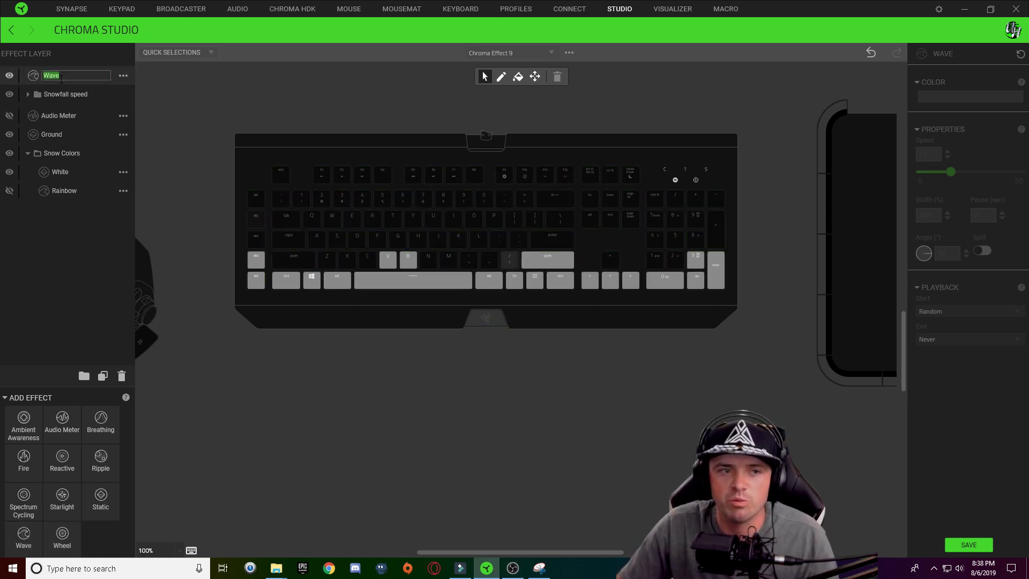
type("Trees")
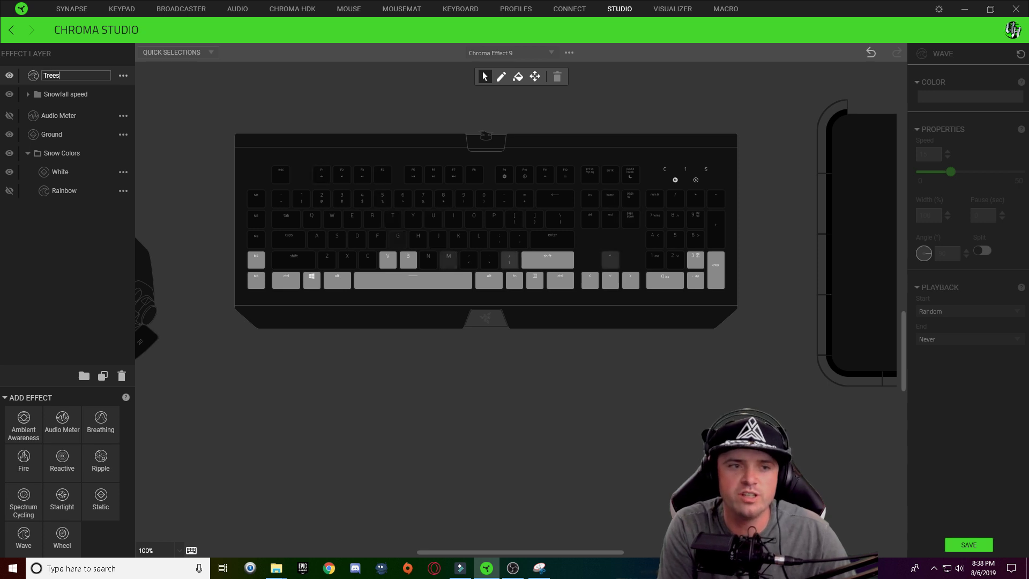
key("Return")
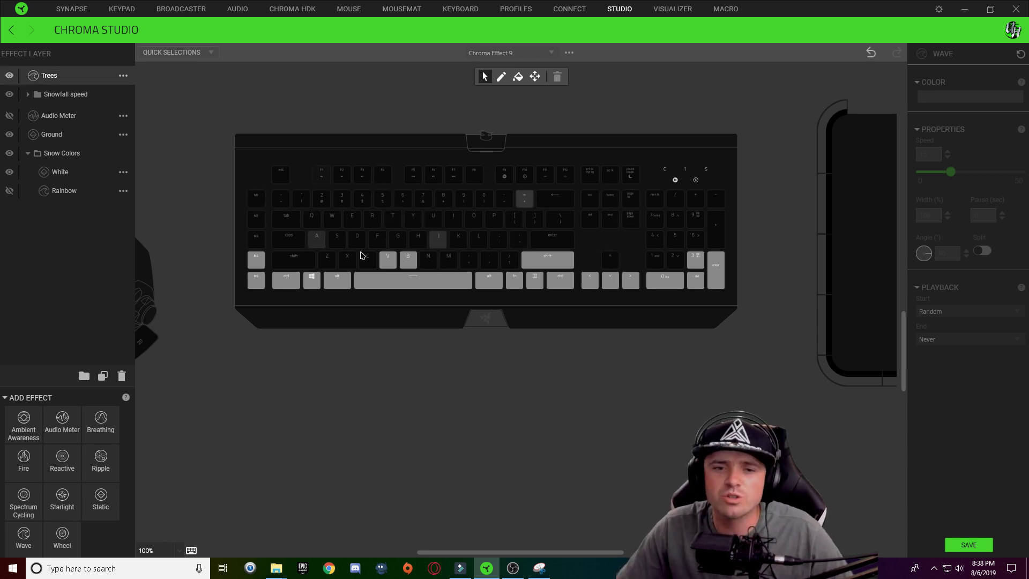
Apply the black-green-black gradient pattern on the Trees layer to the trunk keys Z, slash, numpad 2 and numpad 5.
left_click(327, 260)
left_click(469, 260)
left_click(449, 260)
left_click(469, 260)
left_click(510, 260)
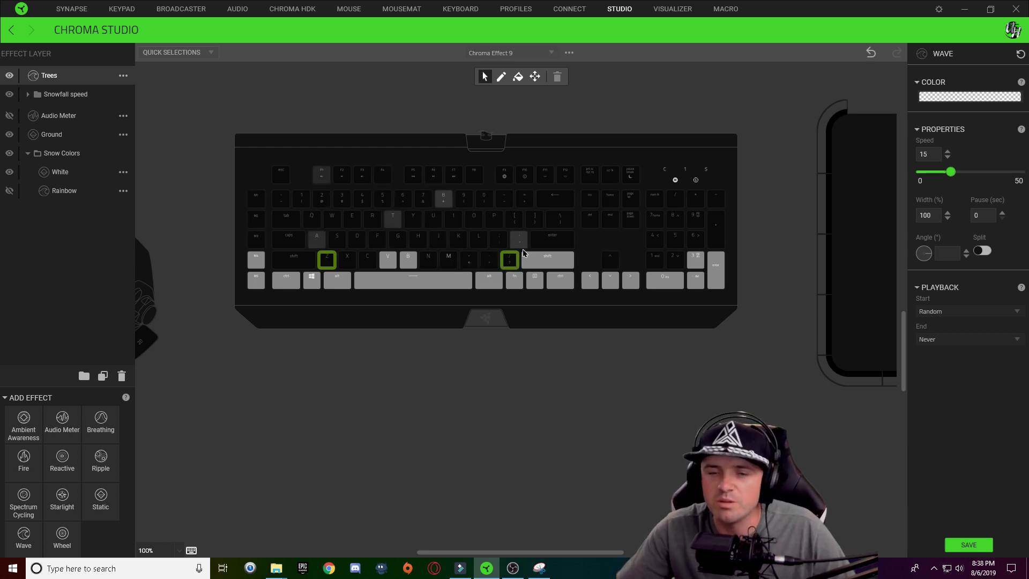
left_click(675, 260)
left_click(675, 239)
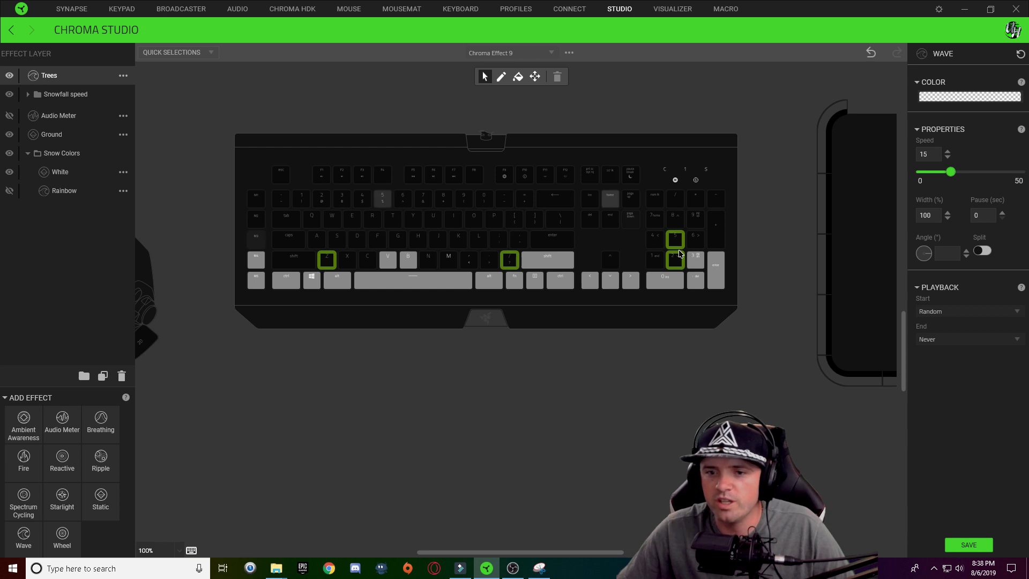
left_click(959, 98)
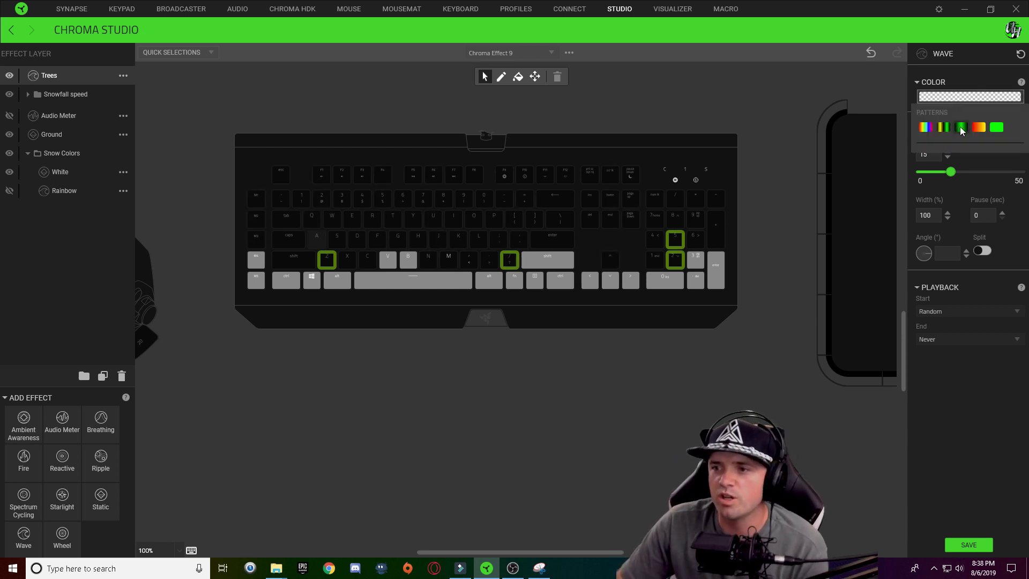
left_click(961, 127)
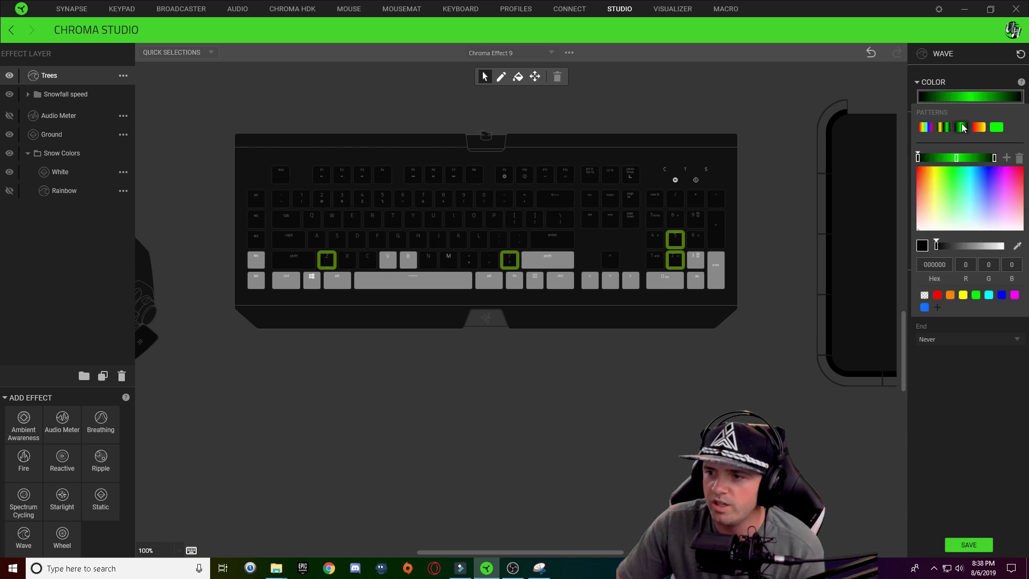
Change the middle colour of the trunk gradient to brown 6E3F13 and copy its hex code.
left_click(929, 197)
left_click_drag(927, 189, 925, 175)
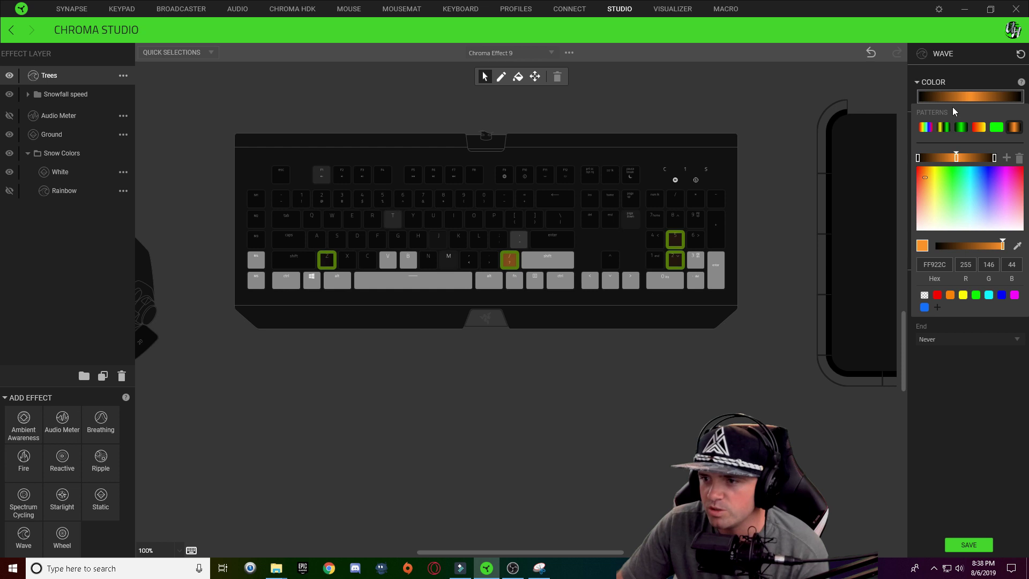
left_click_drag(1001, 246, 966, 247)
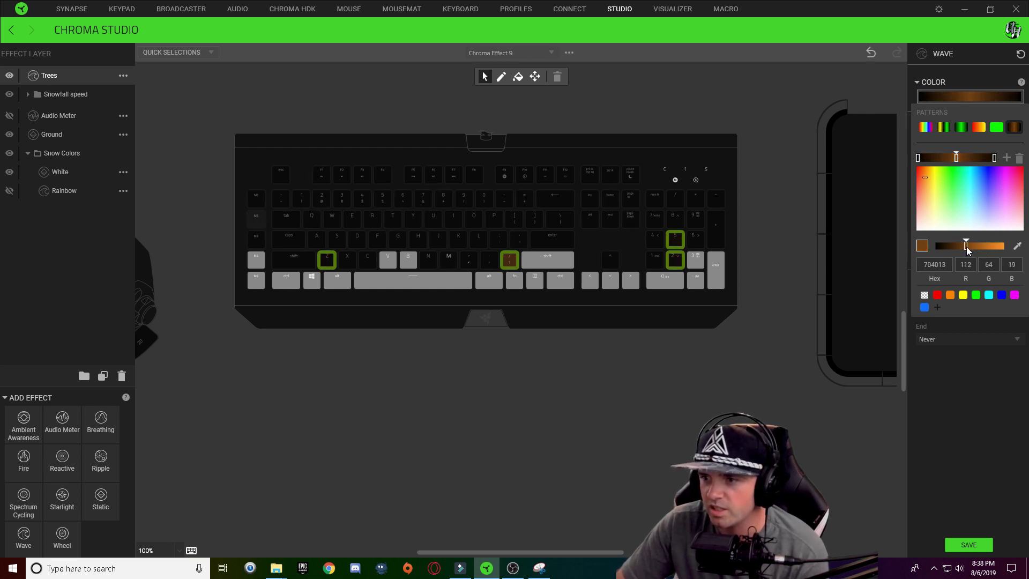
double_click(936, 264)
key("ctrl+c")
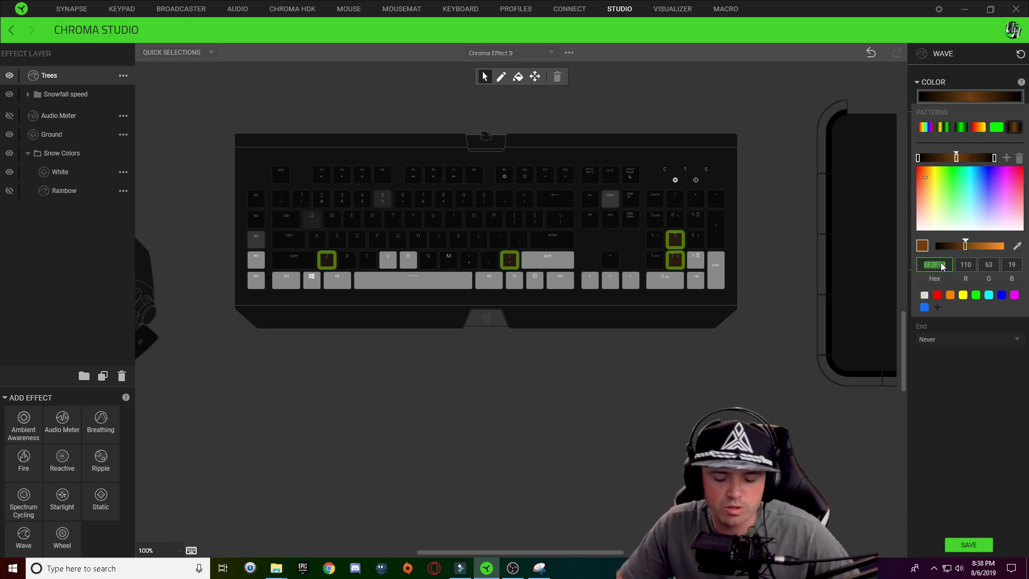
Set both end colours of the trunk gradient to dark brown 241506 and close the colour editor.
left_click(918, 161)
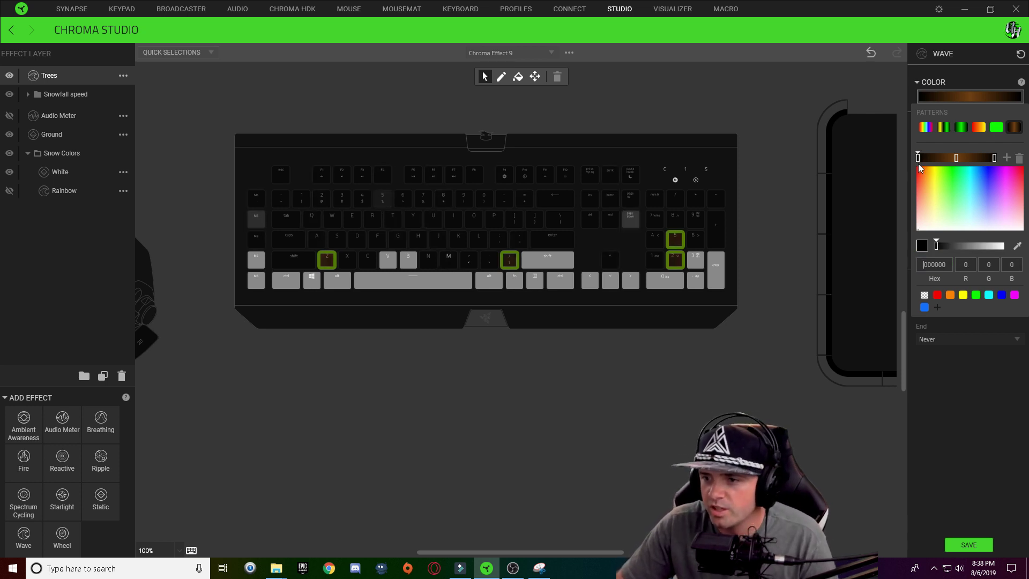
double_click(937, 263)
key("ctrl+v")
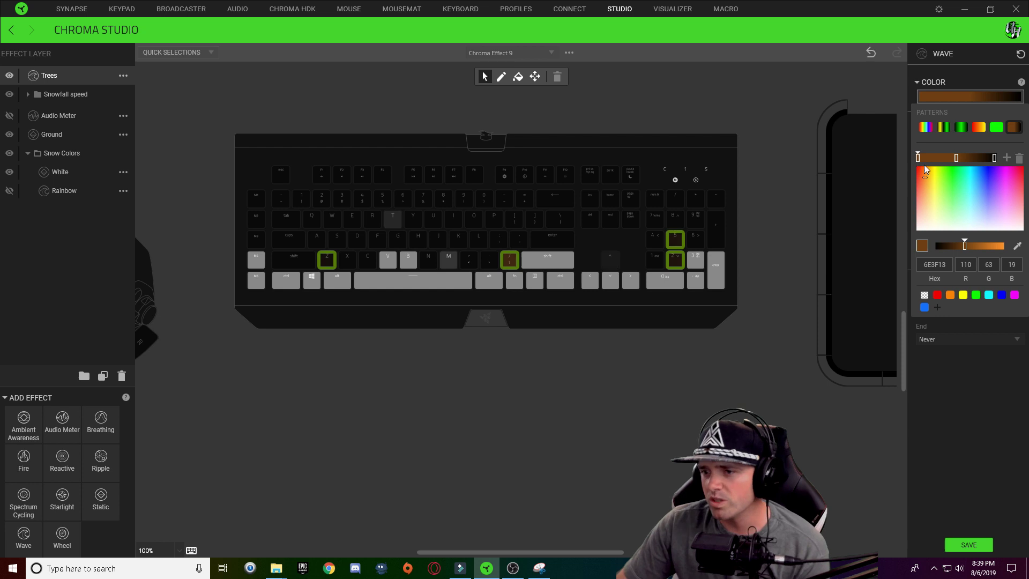
left_click_drag(965, 247, 953, 246)
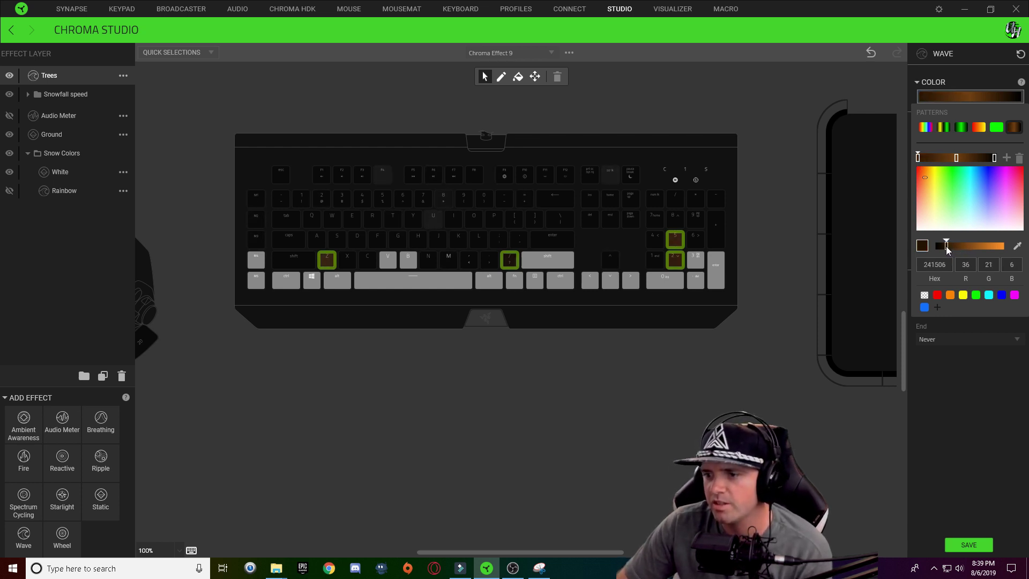
left_click(943, 266)
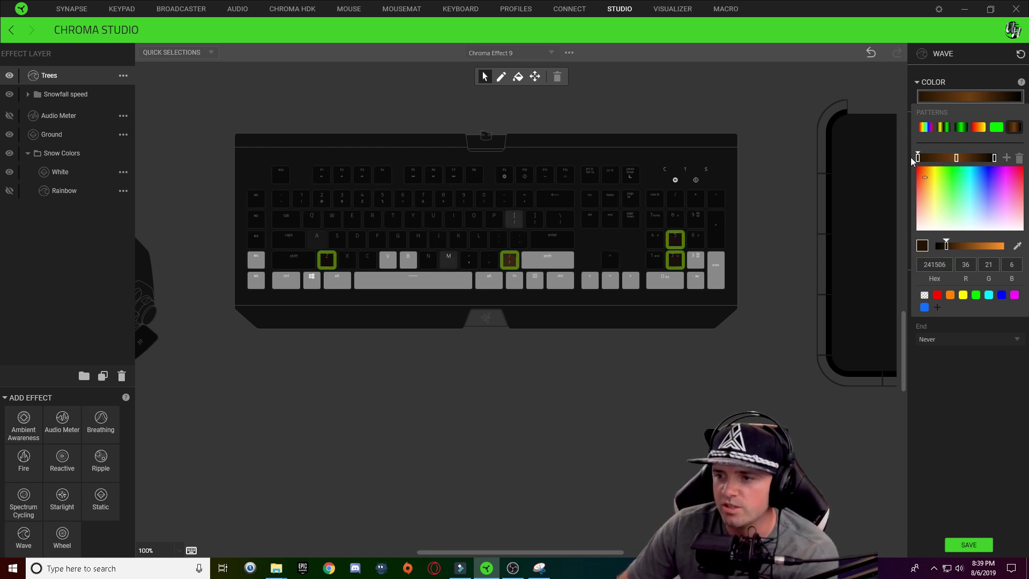
left_click(940, 265)
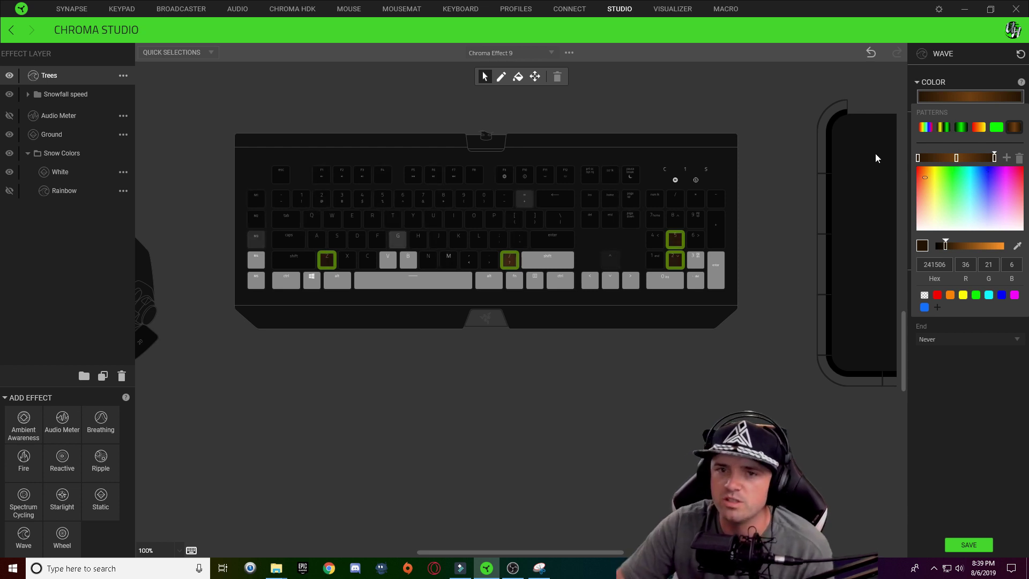
left_click(805, 221)
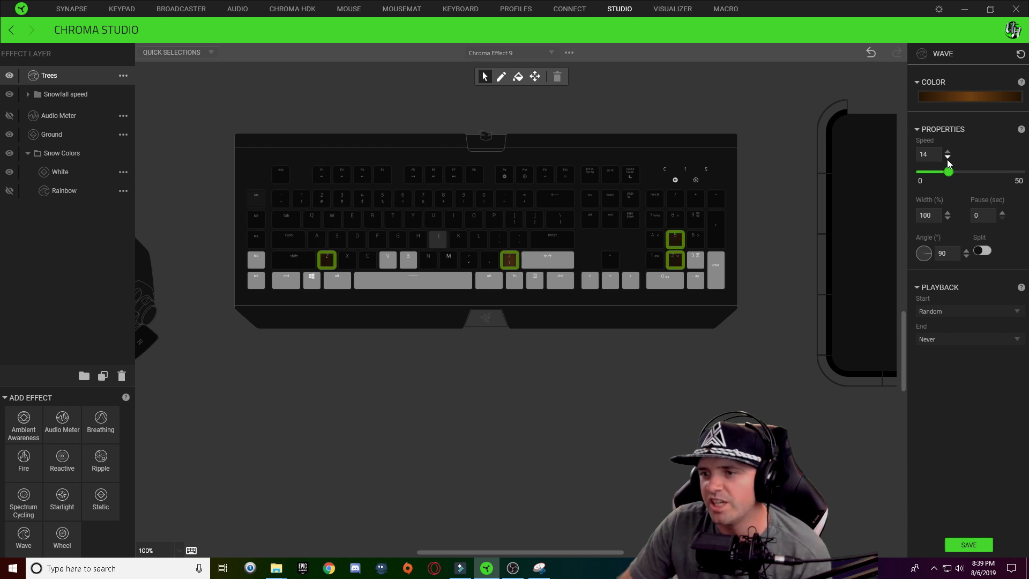
Reduce the wave speed of the trunk keys to 6 and clear the key selection.
left_click(948, 157)
left_click(947, 157)
left_click(947, 157)
left_click(947, 157)
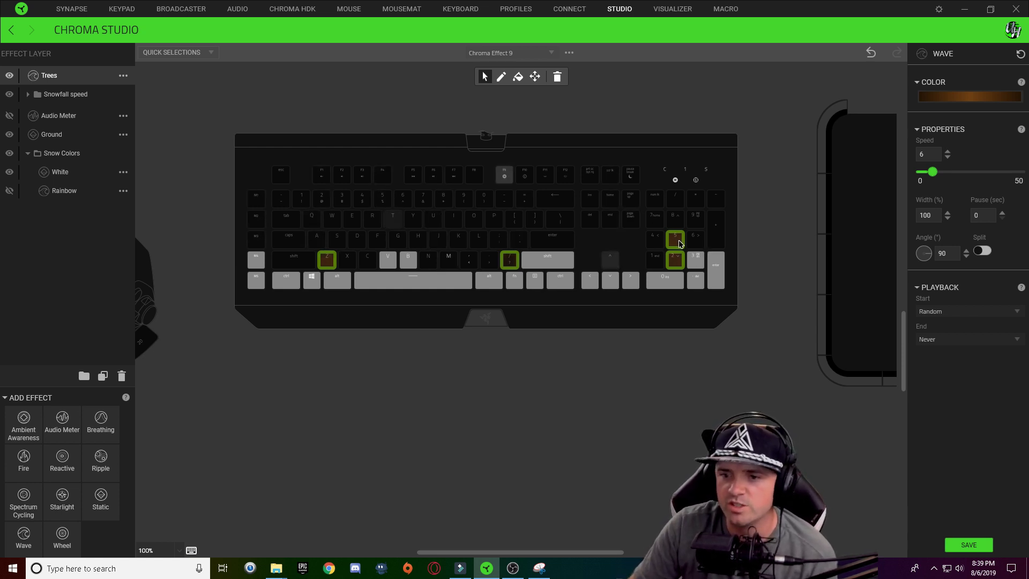
mouse_move(679, 244)
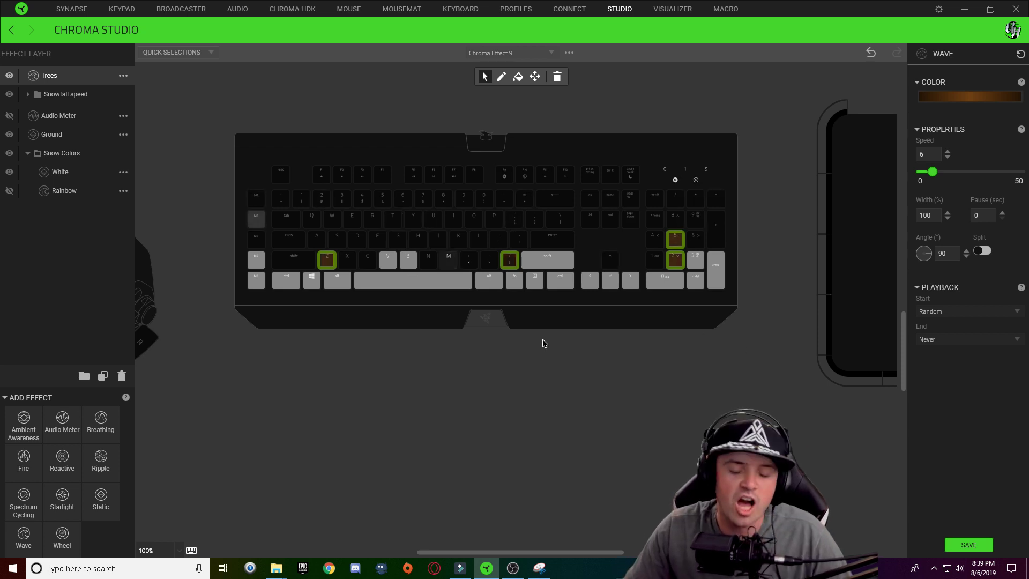
left_click(540, 375)
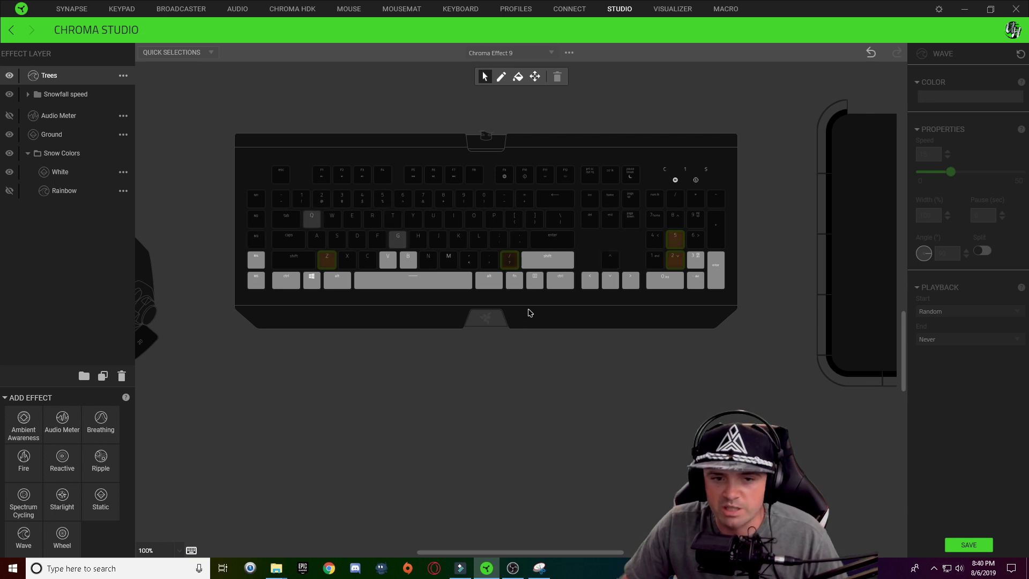
Apply the brown trunk gradient to the foliage keys above the three tree trunks and change its middle colour to green 00FF00.
left_click(322, 240)
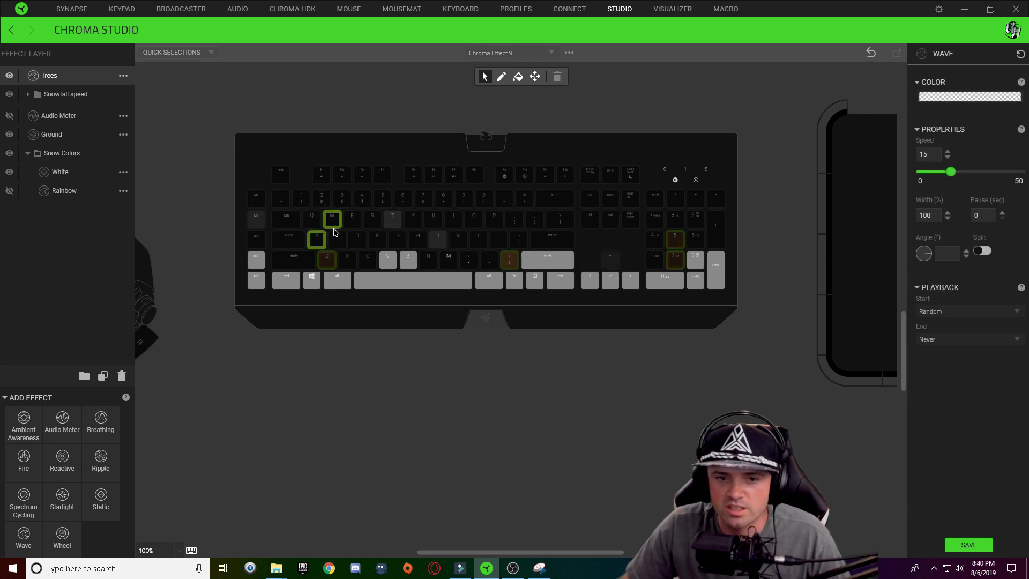
left_click(518, 241)
left_click(514, 220)
mouse_move(656, 241)
left_mouse_down()
mouse_move(664, 221)
mouse_move(696, 219)
mouse_move(689, 244)
left_mouse_up()
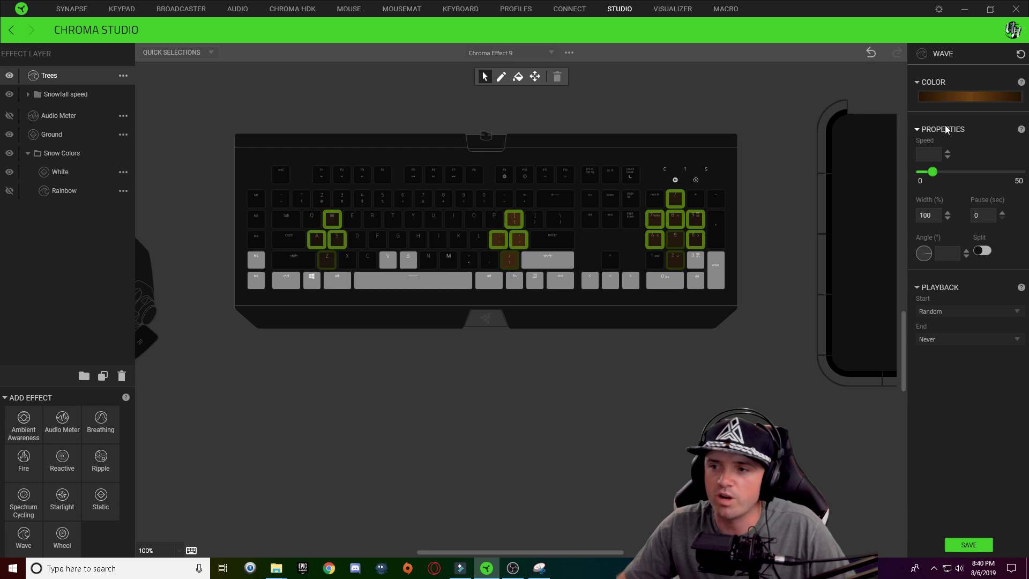
left_click(976, 100)
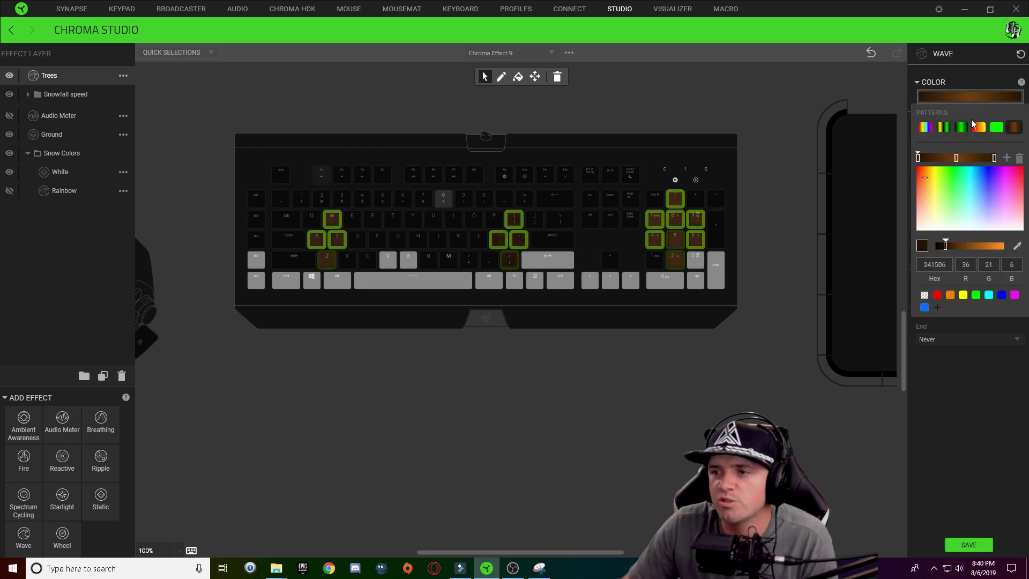
left_click(975, 294)
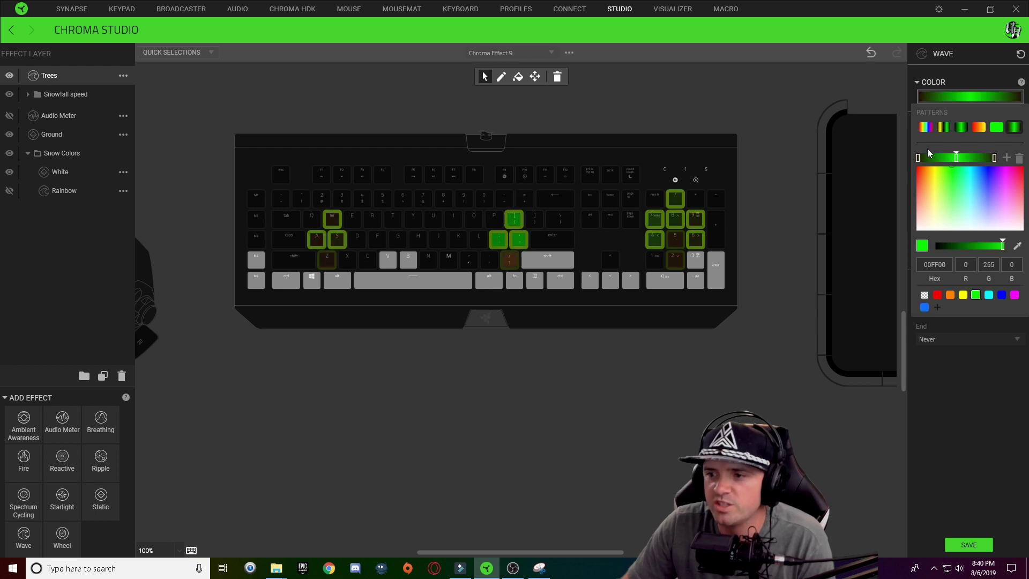
Set both end colours of the foliage gradient to dark green 004A00.
left_click(918, 160)
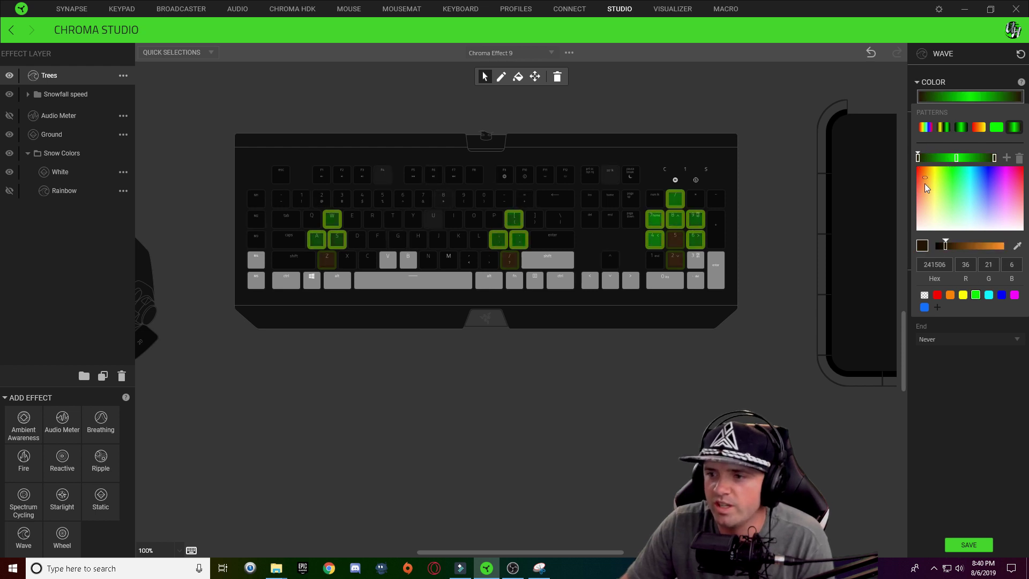
left_click(976, 295)
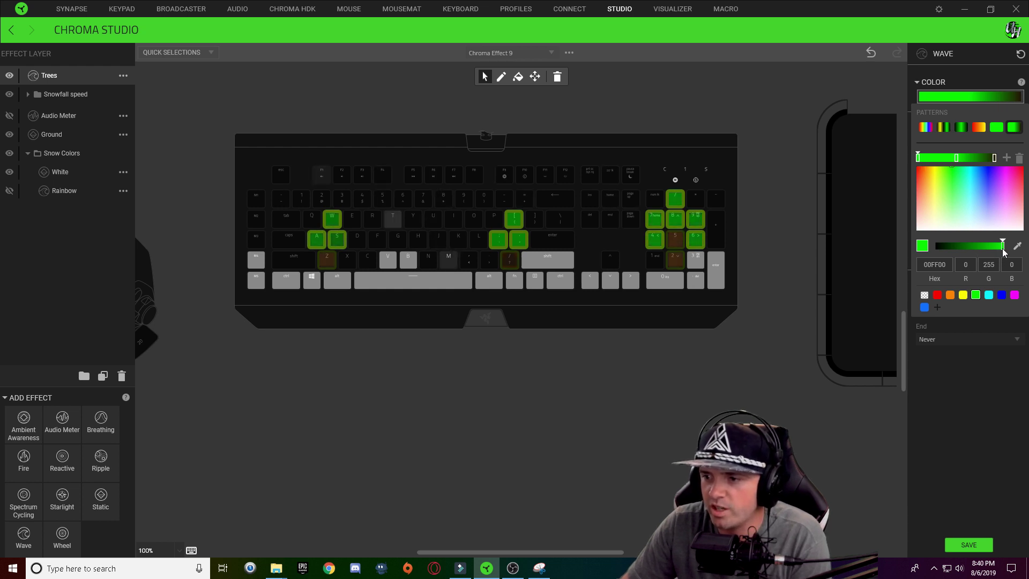
left_click_drag(995, 250, 956, 250)
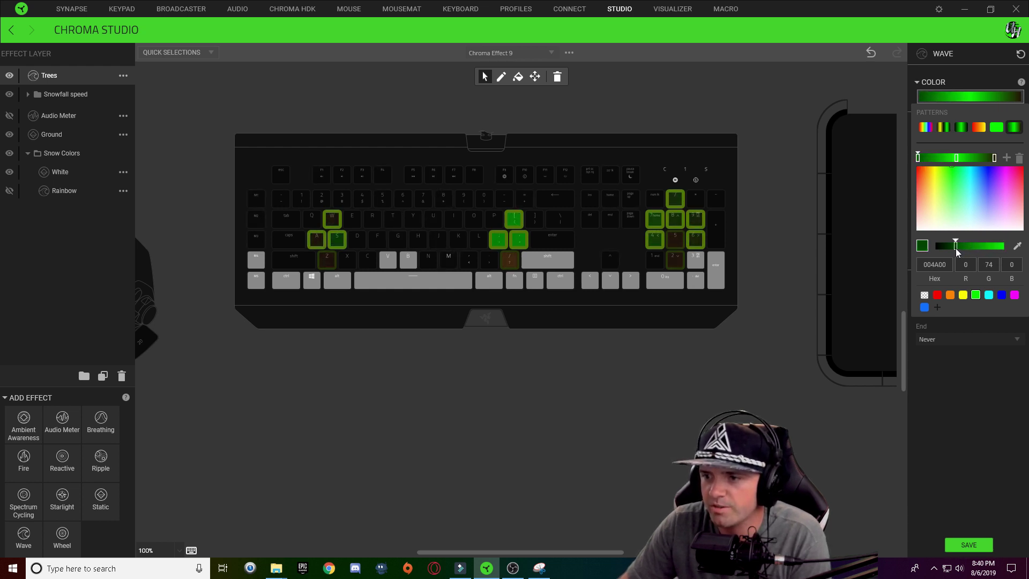
left_click(934, 264)
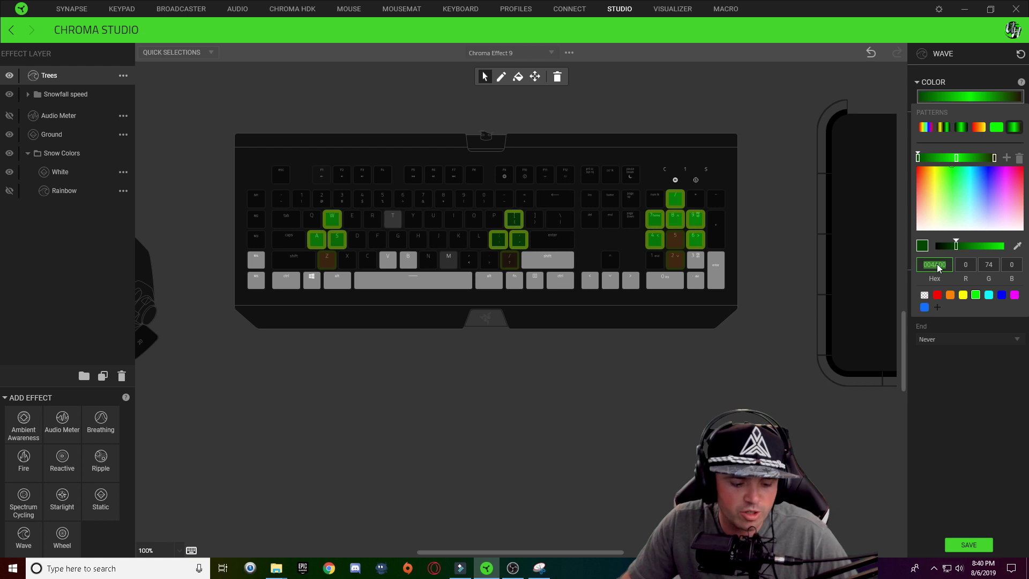
left_click(994, 157)
left_click(938, 265)
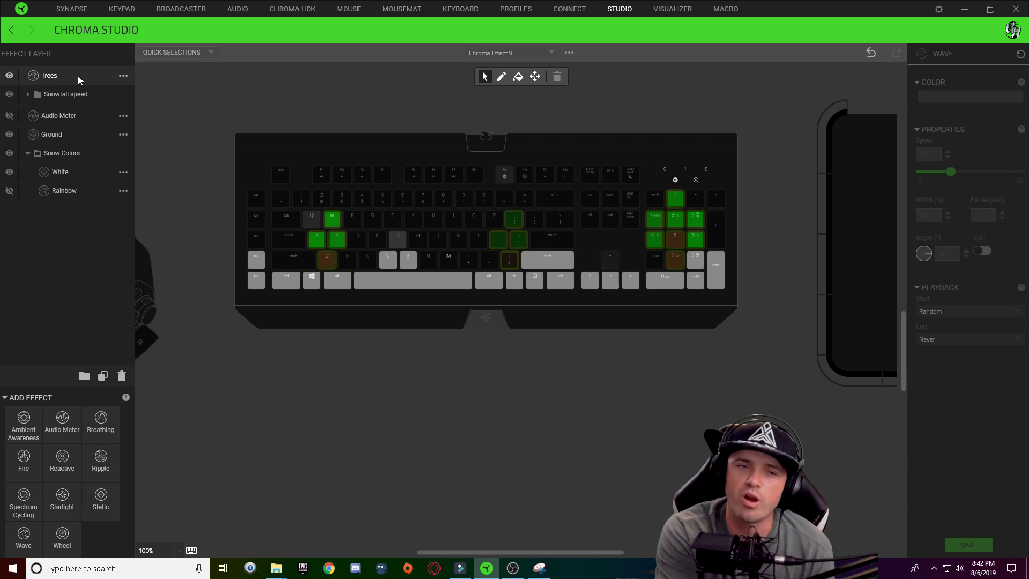
Add a new Wave effect layer above Trees and rename it Snow Storm.
left_click(78, 76)
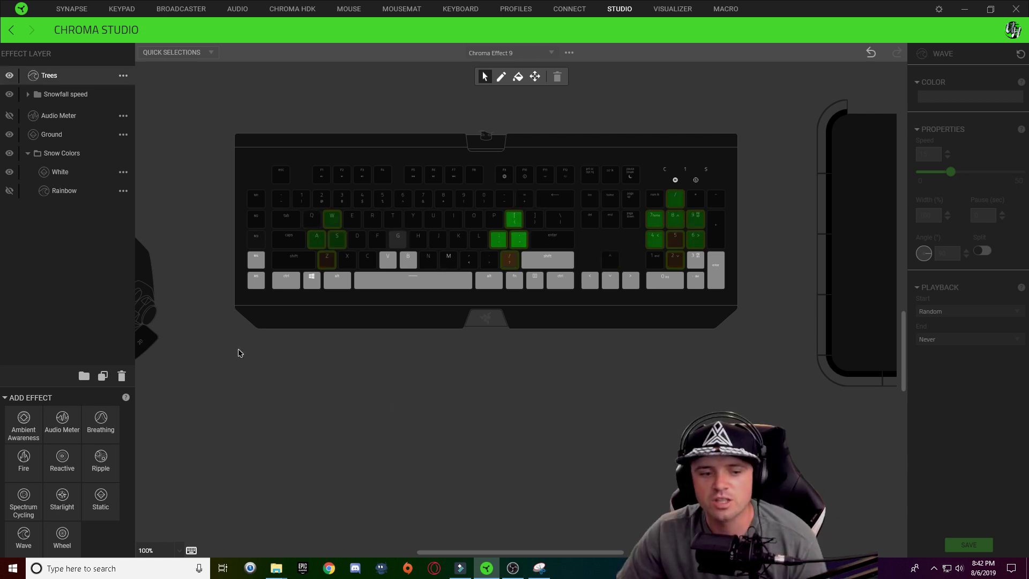
left_click(37, 543)
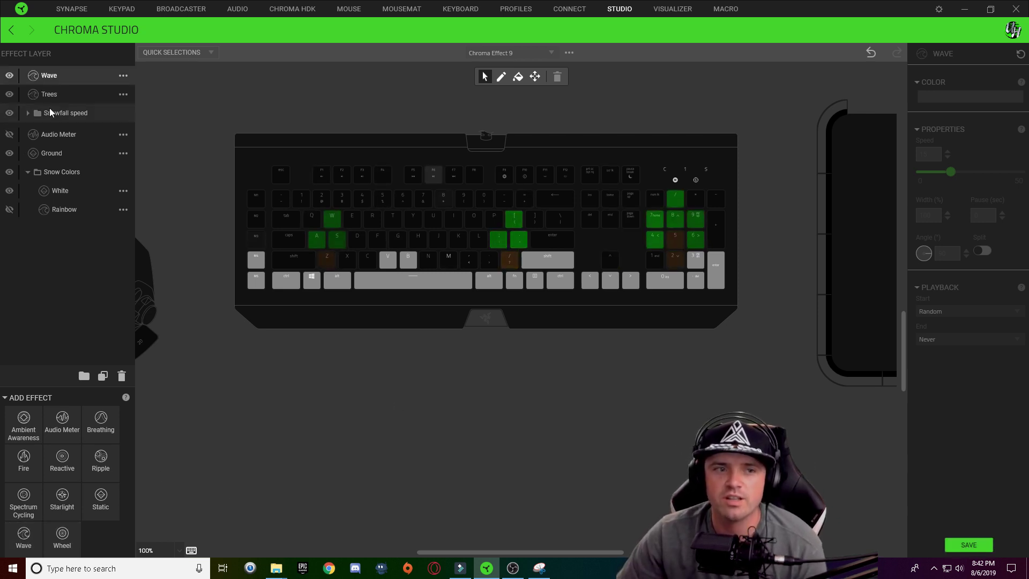
double_click(66, 79)
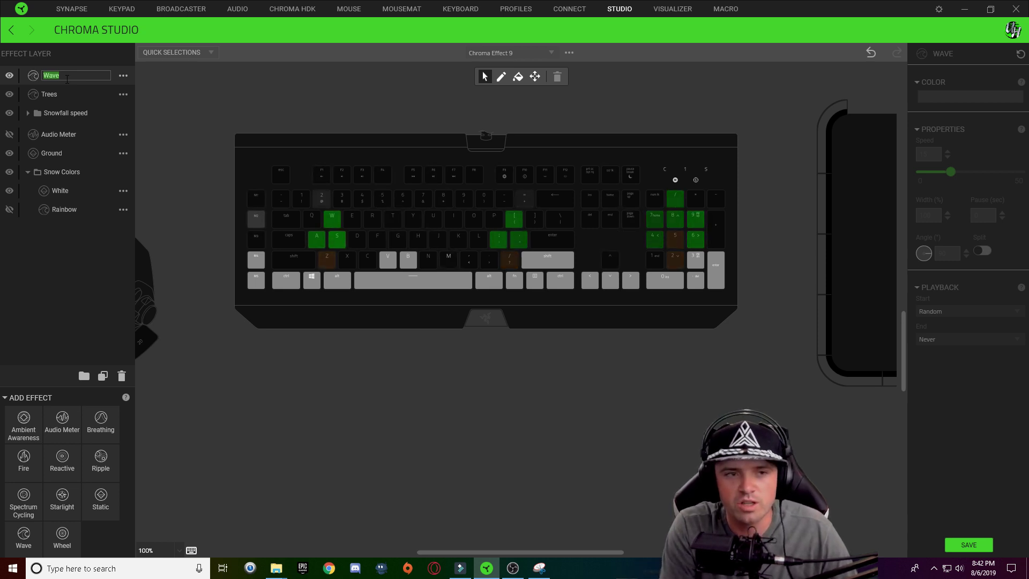
type("Snow")
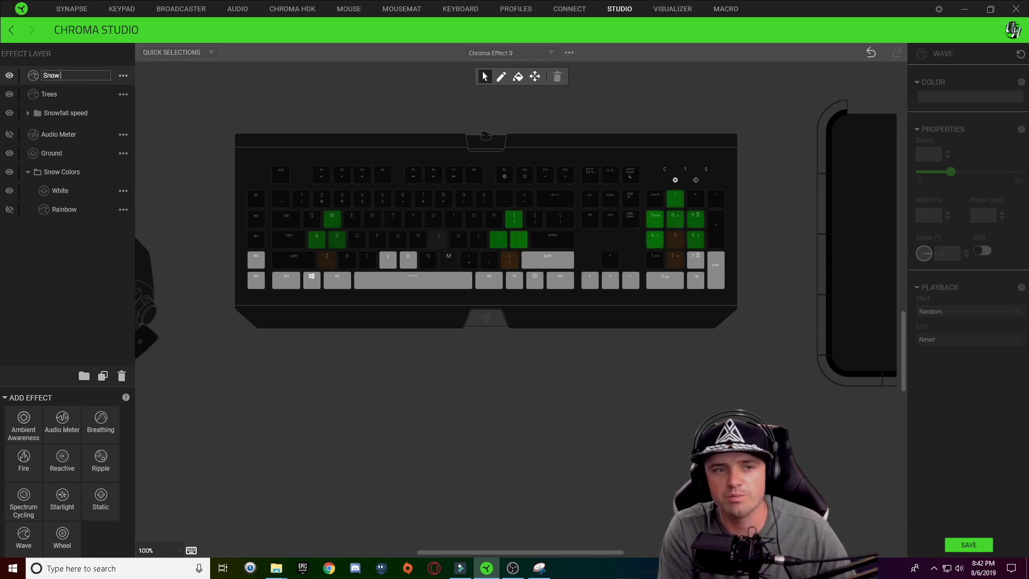
type(" Storm")
key("Return")
Apply the black-green-black pattern to all keys above the bottom row, recolouring its middle to near-white FBFFFB and pulling the black ends inward.
left_click_drag(171, 156, 745, 258)
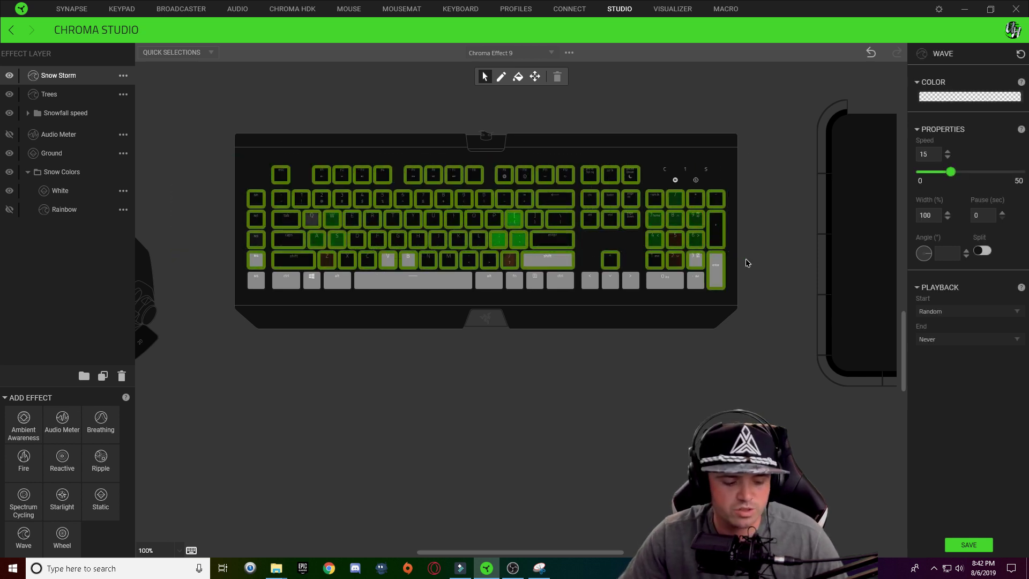
left_click(969, 96)
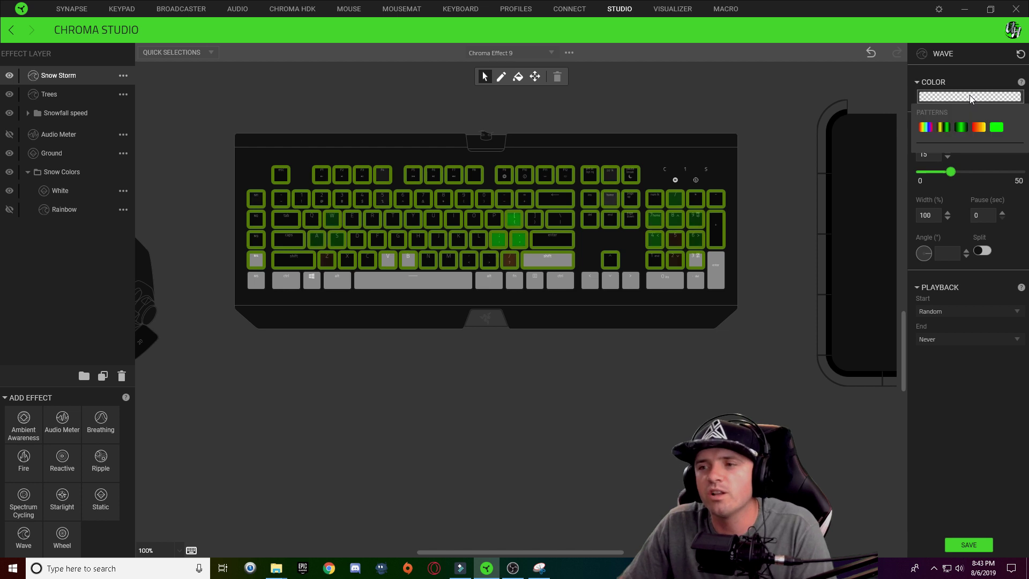
left_click(960, 130)
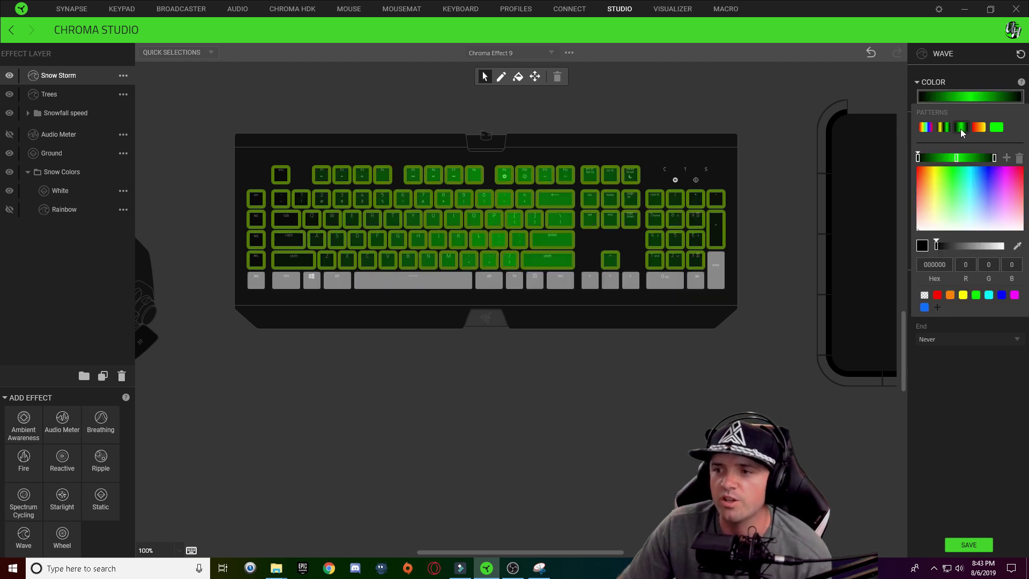
left_click(956, 160)
left_click(949, 230)
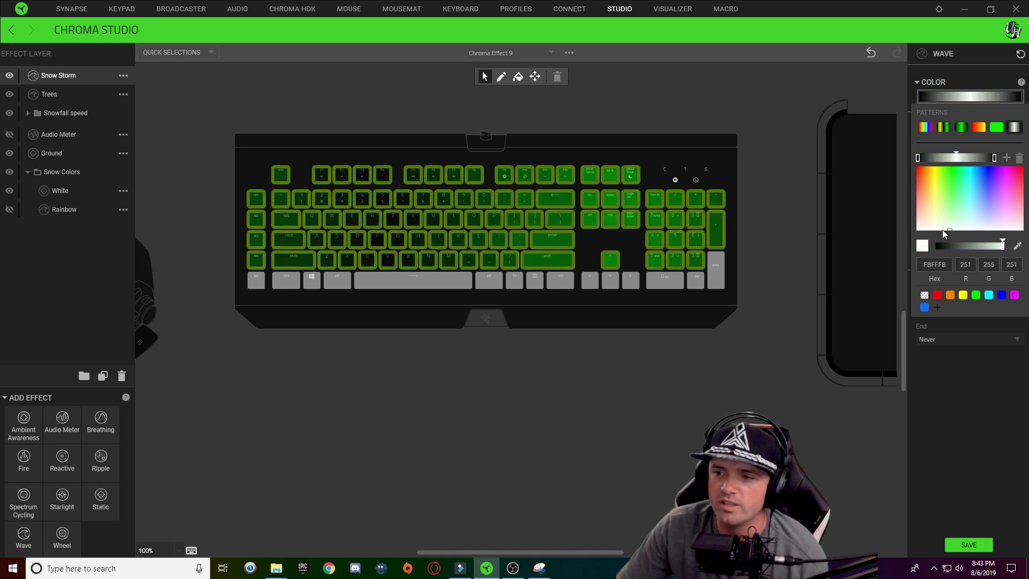
left_click_drag(919, 160, 972, 159)
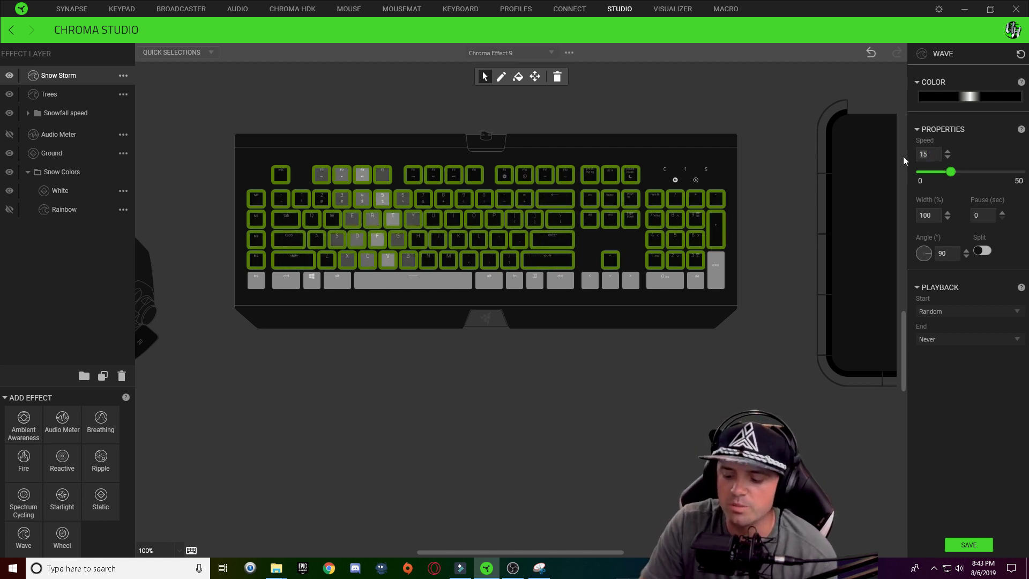
Set the Snow Storm wave speed to 40 and its playback to start on press and end after 3 times.
type("40")
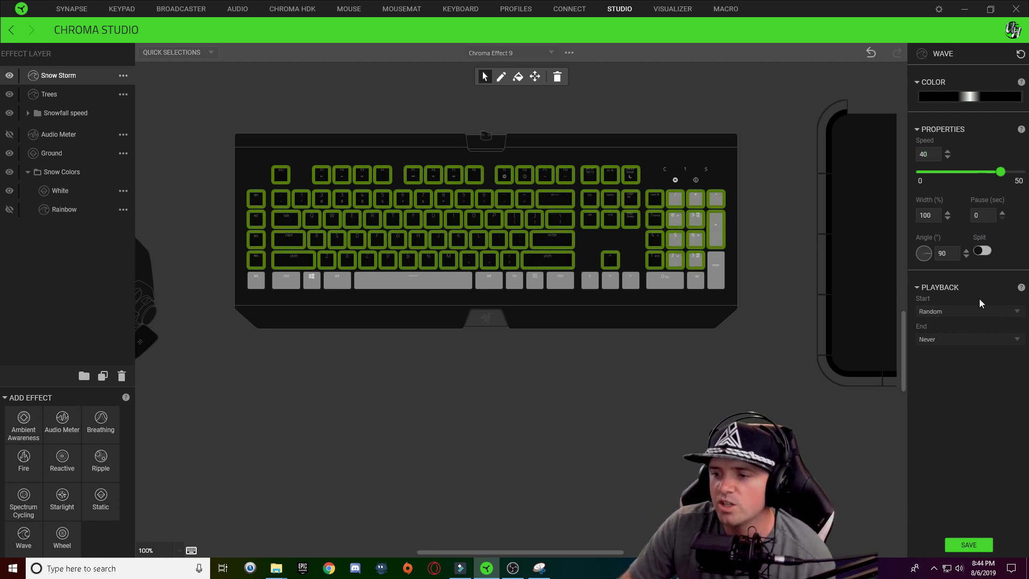
left_click(963, 313)
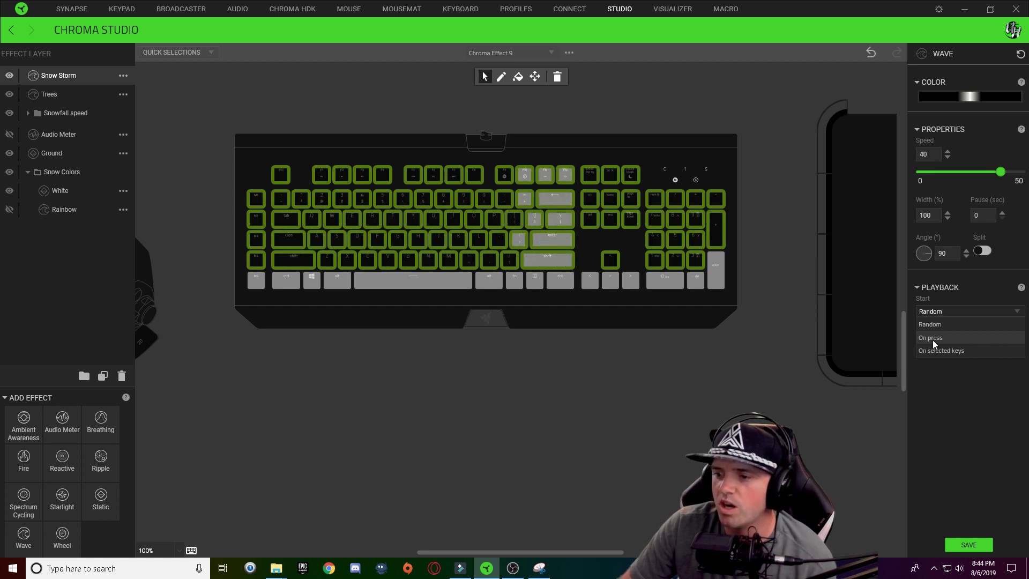
left_click(933, 340)
left_click(948, 354)
left_click(948, 354)
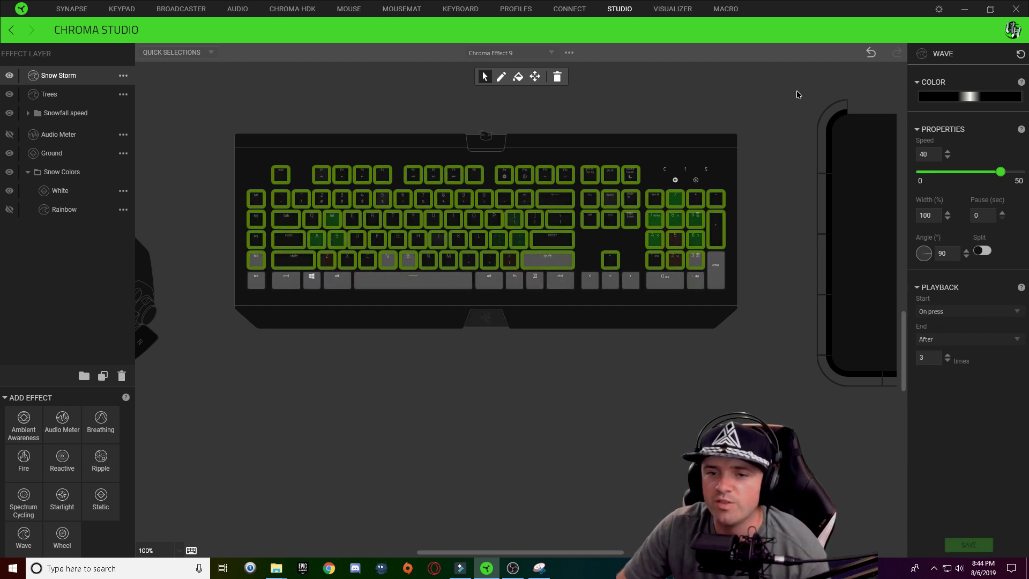
left_click(798, 95)
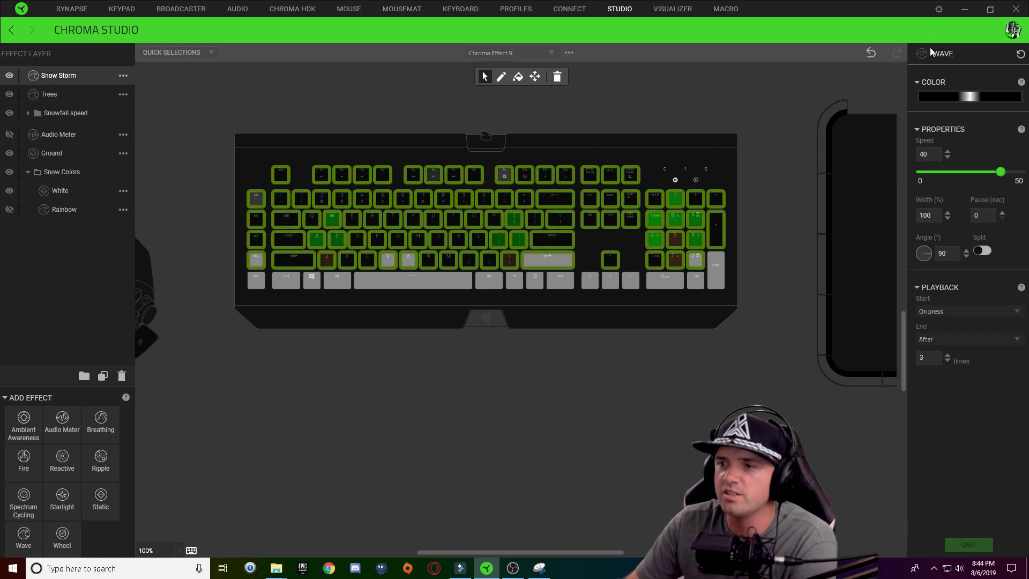
Make both black end colours of the Snow Storm gradient transparent and clear the key selection.
left_click(971, 97)
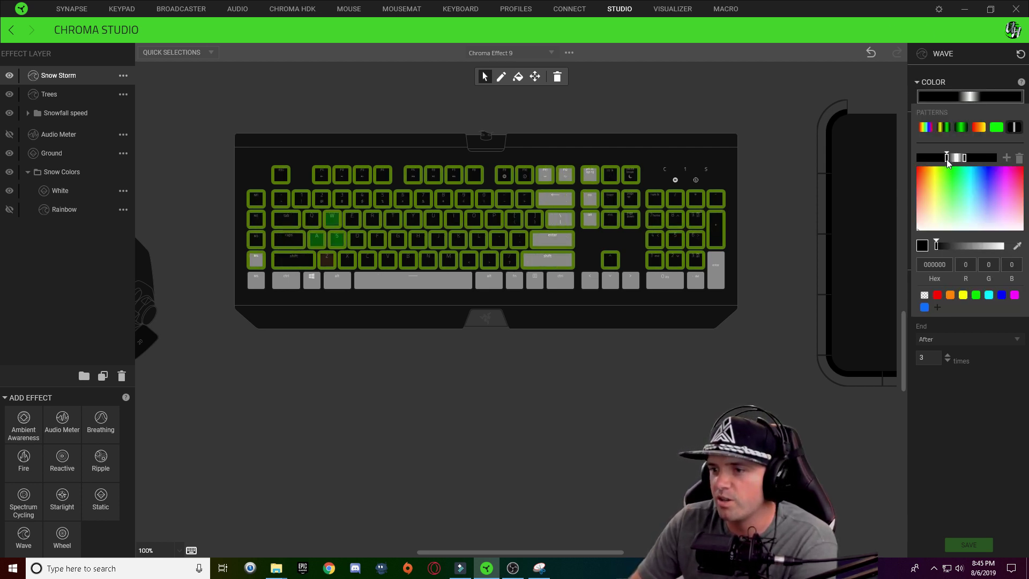
left_click(925, 295)
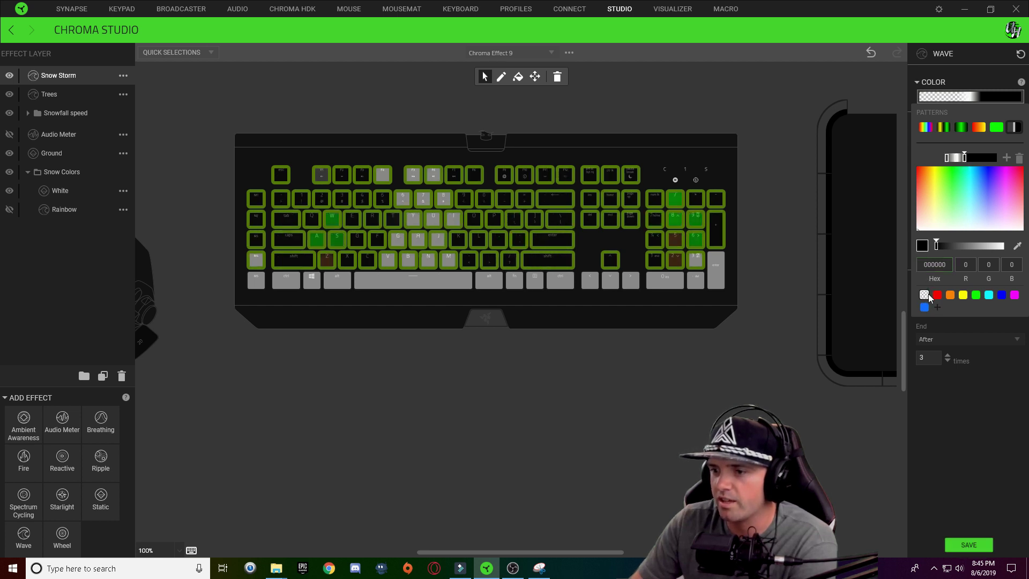
left_click(796, 159)
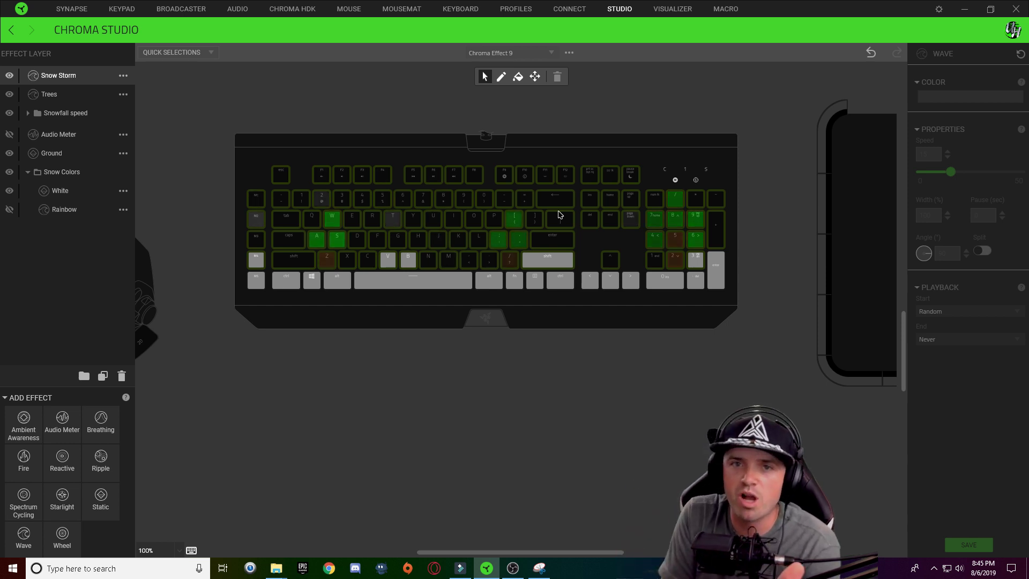
mouse_move(559, 214)
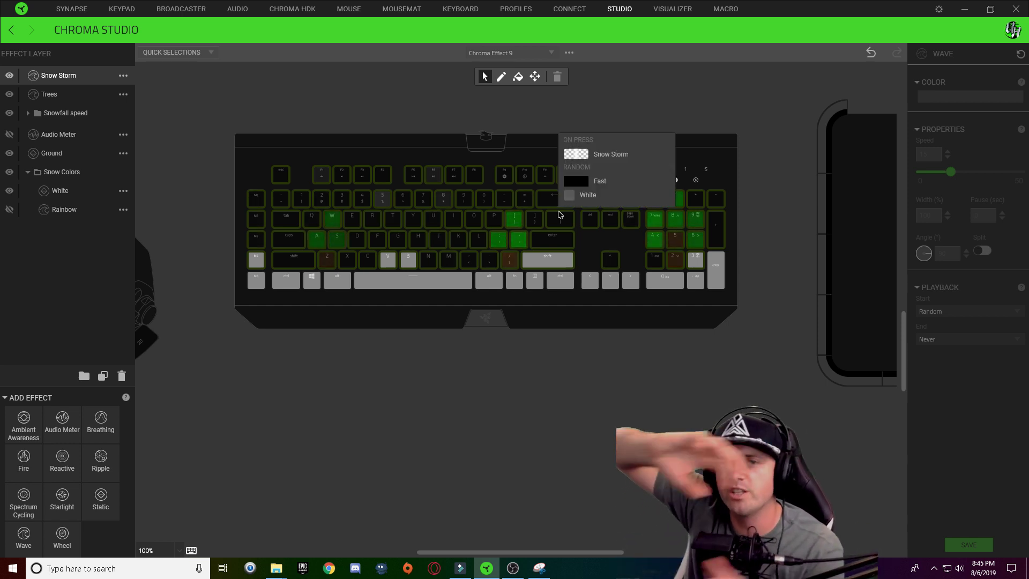